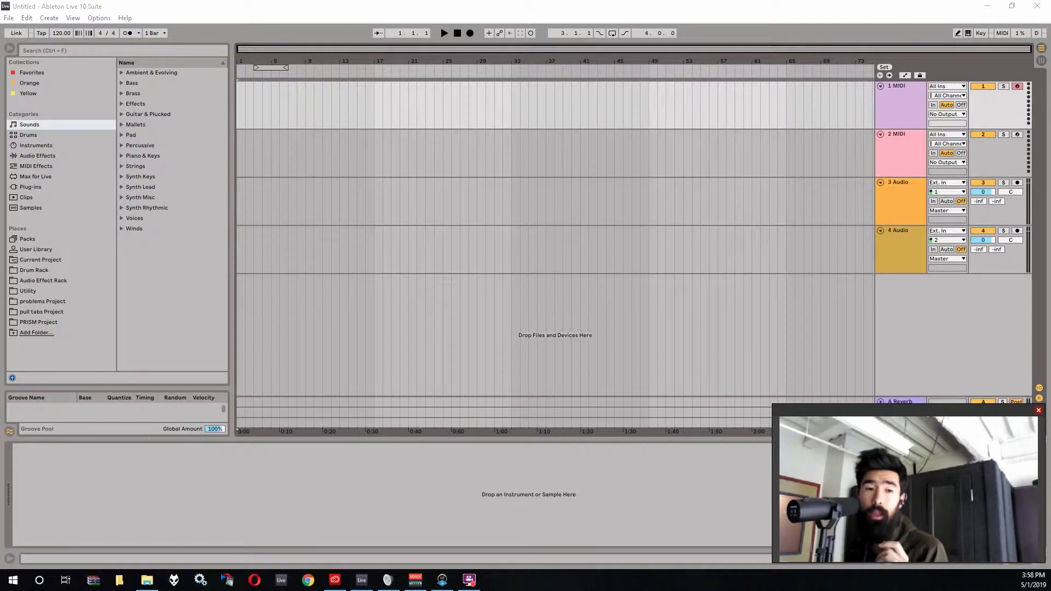
# - Place the Kodak Black x GlokkNine type beat at the start of the first audio track and lower its volume to -11.7 dB
pyautogui.moveTo(181, 202); pyautogui.dragTo(298, 182)
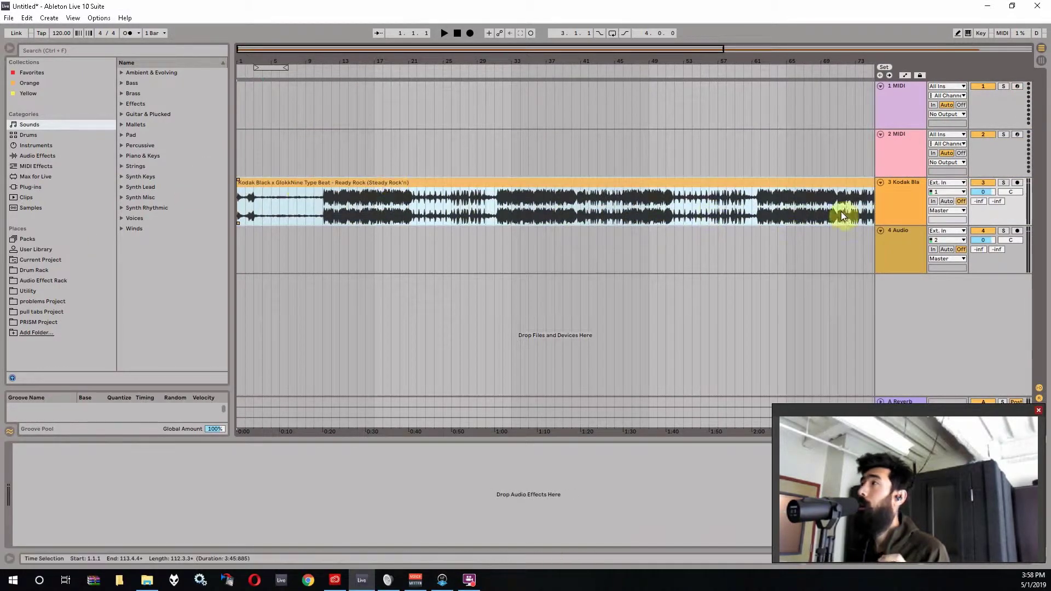
pyautogui.moveTo(983, 191); pyautogui.dragTo(983, 197)
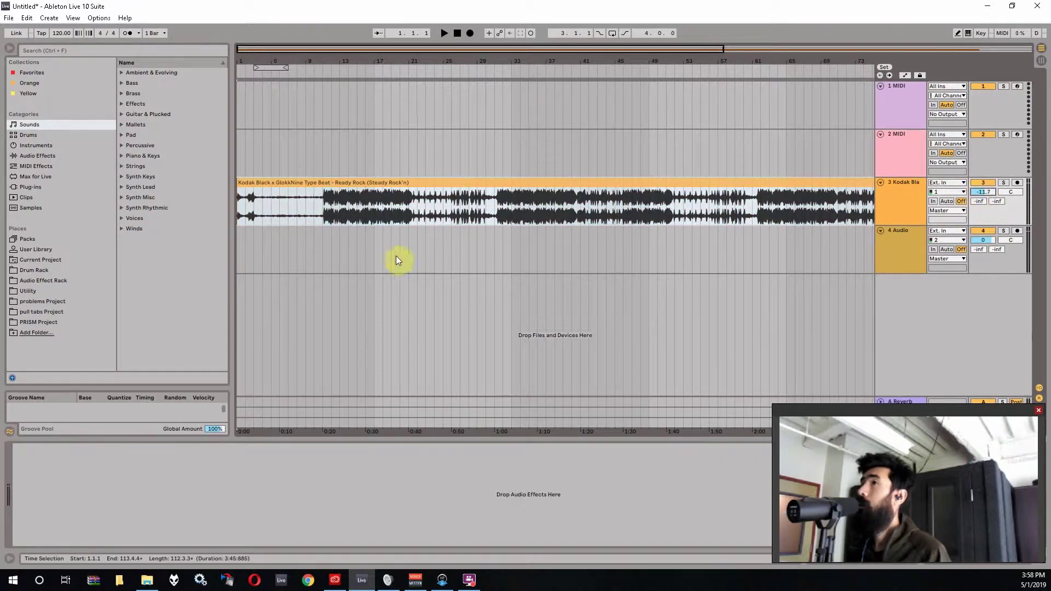
# - Trim the silence before the first sound of the beat clip by moving its start marker to about 0:00:119
pyautogui.doubleClick(265, 181)
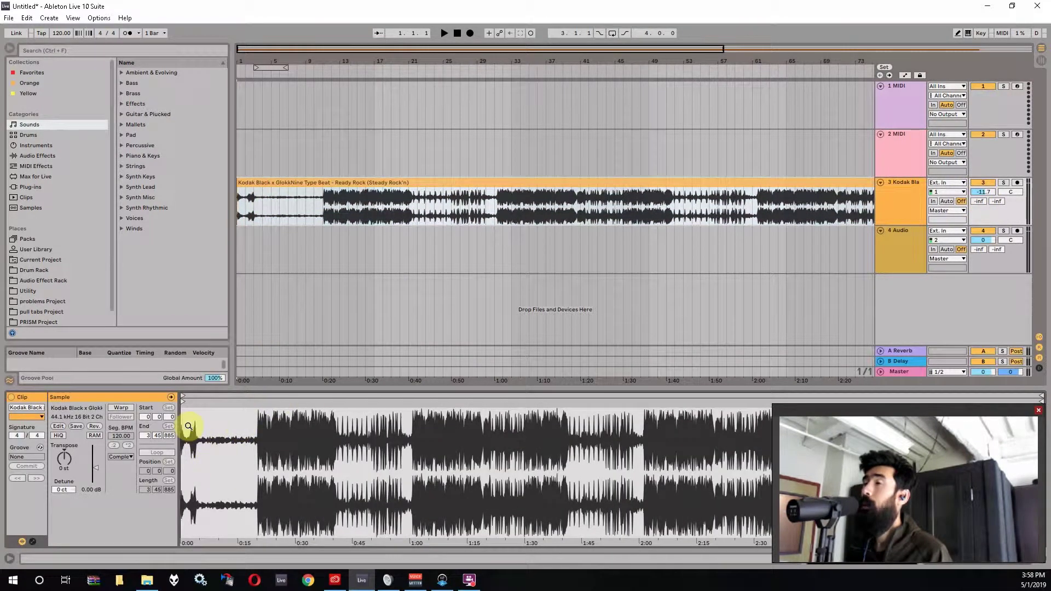
pyautogui.moveTo(186, 424)
pyautogui.mouseDown()
pyautogui.moveTo(186, 495)
pyautogui.moveTo(182, 426)
pyautogui.mouseUp()
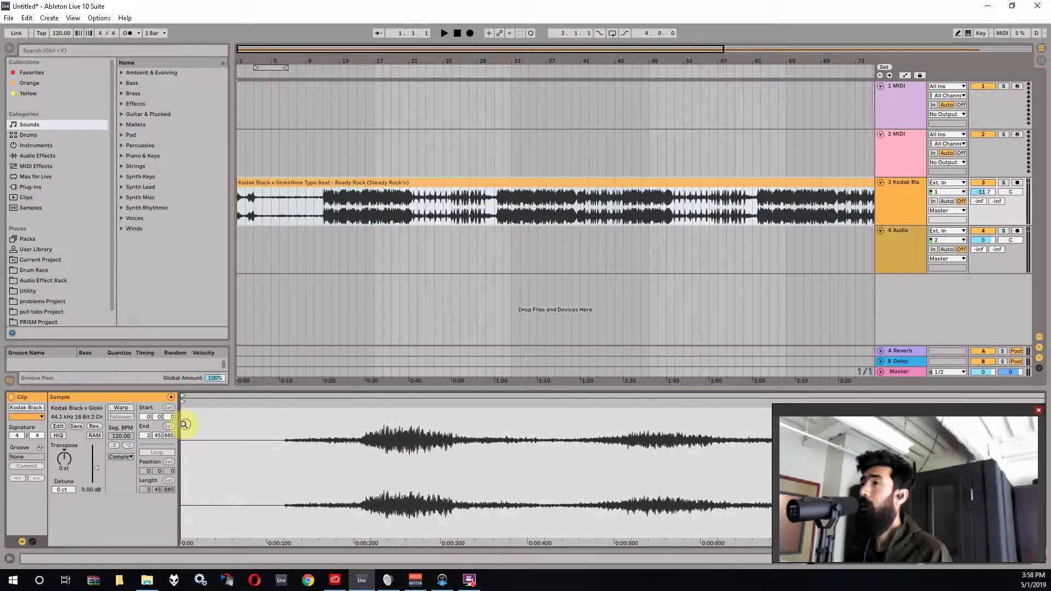
pyautogui.moveTo(247, 58); pyautogui.dragTo(247, 120)
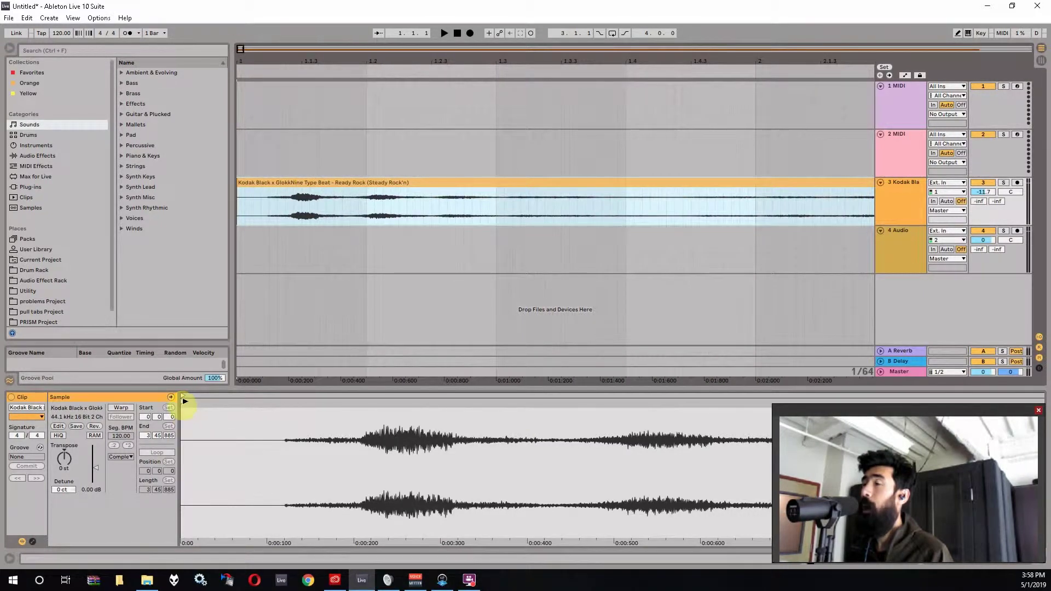
pyautogui.moveTo(185, 401)
pyautogui.mouseDown()
pyautogui.moveTo(207, 411)
pyautogui.moveTo(272, 406)
pyautogui.mouseUp()
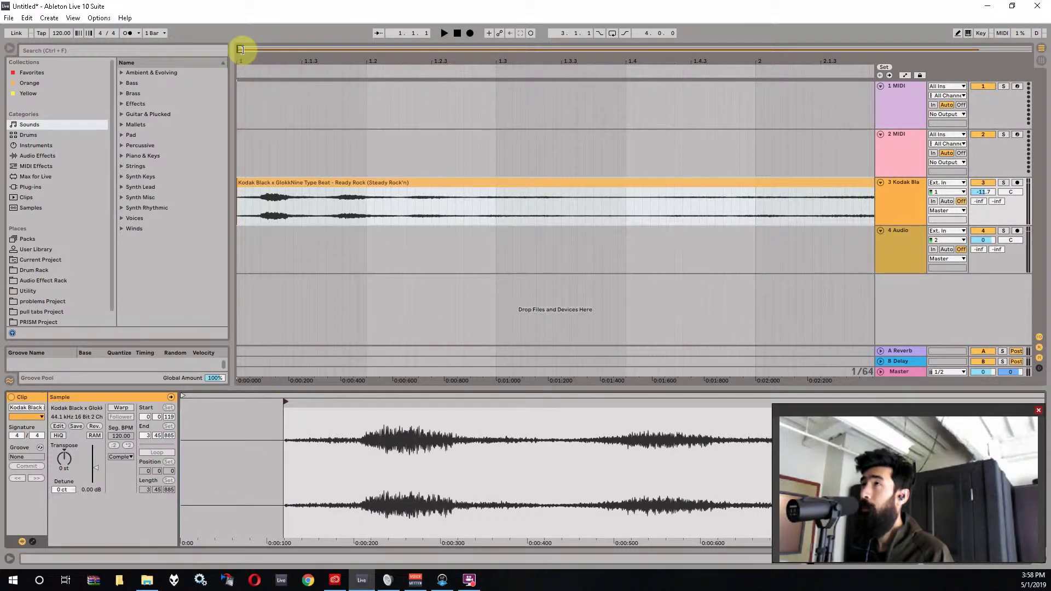
# - Play the beat from the drop at bar 11 and raise the track volume to -7.9 dB
pyautogui.moveTo(241, 50); pyautogui.dragTo(344, 48)
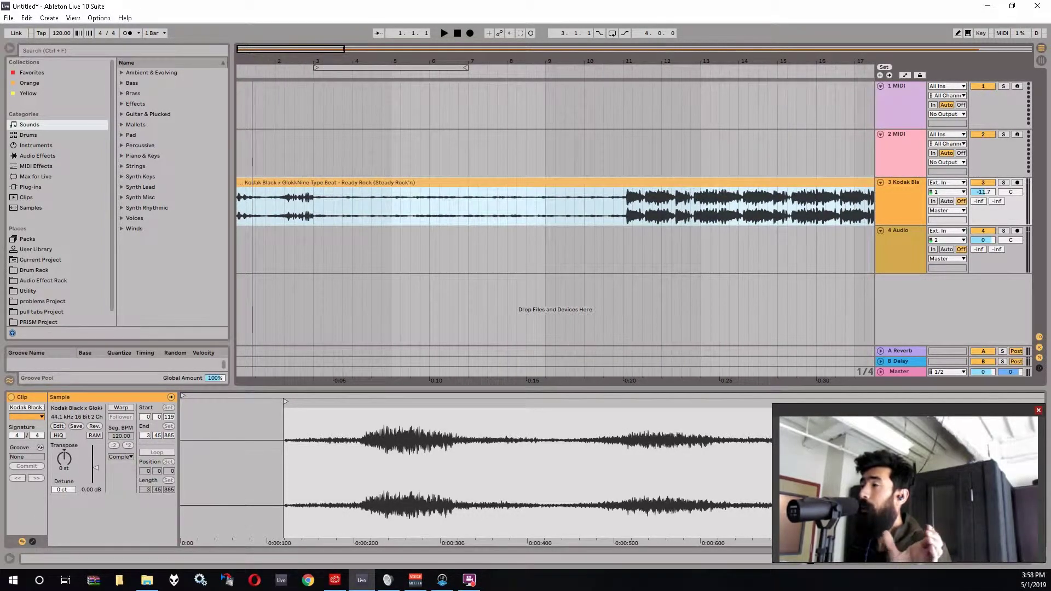
pyautogui.moveTo(242, 9); pyautogui.dragTo(276, 48)
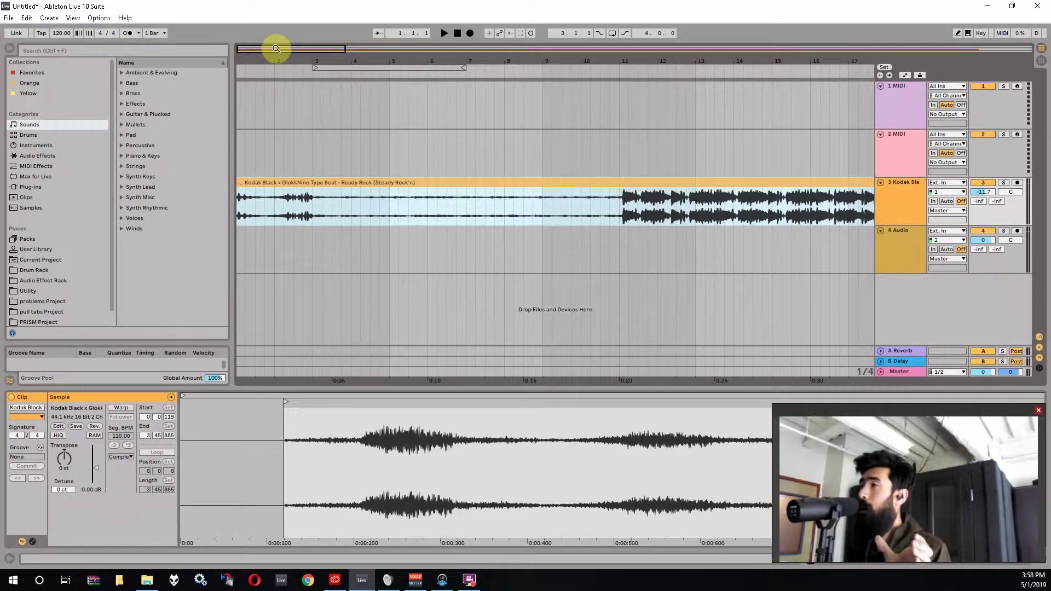
pyautogui.click(618, 212)
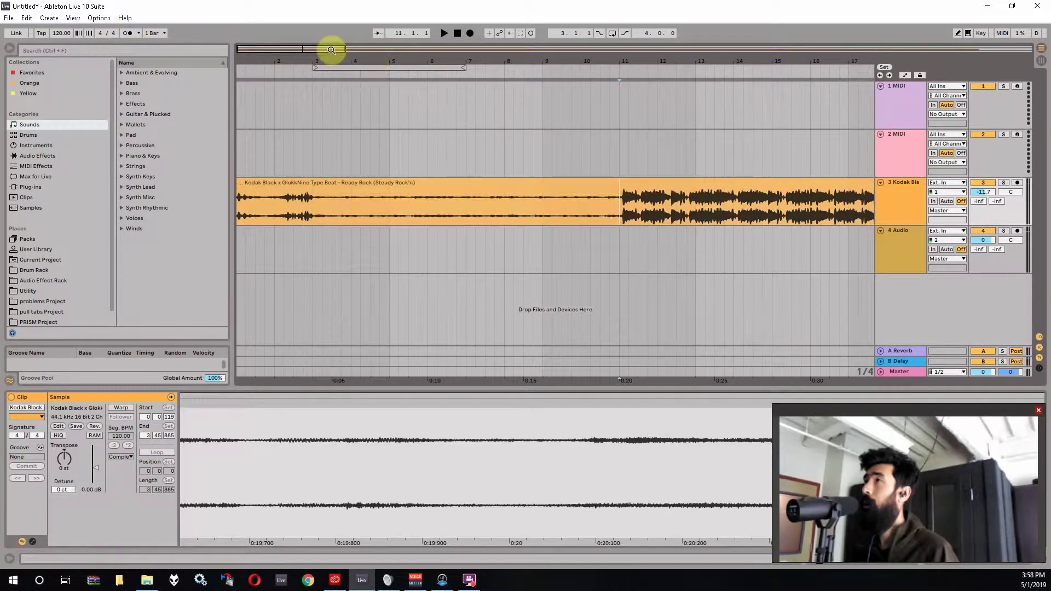
pyautogui.moveTo(331, 50); pyautogui.dragTo(361, 63)
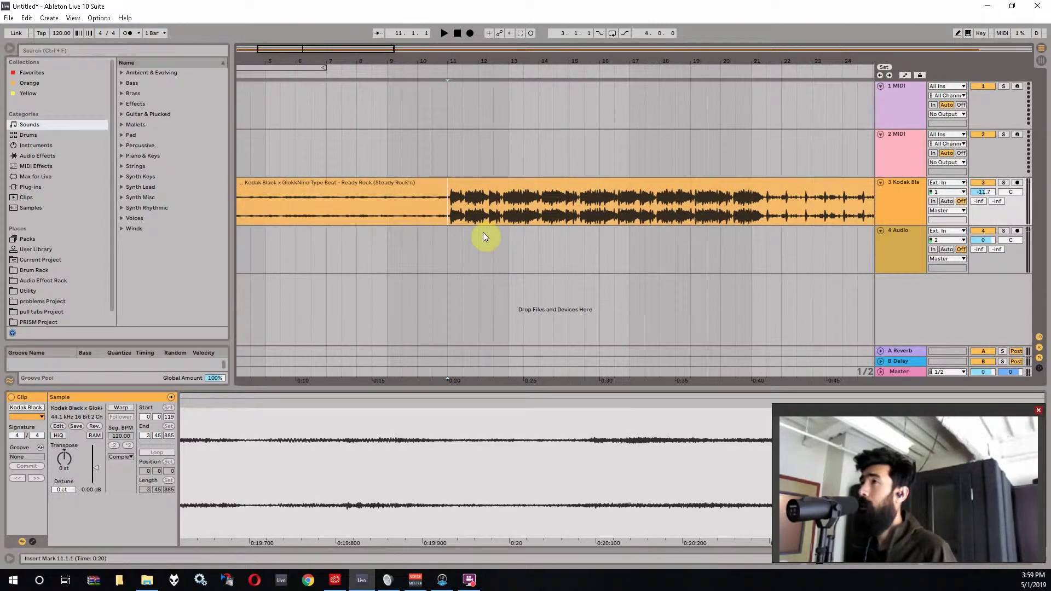
pyautogui.press('space')
pyautogui.moveTo(995, 196); pyautogui.dragTo(995, 181)
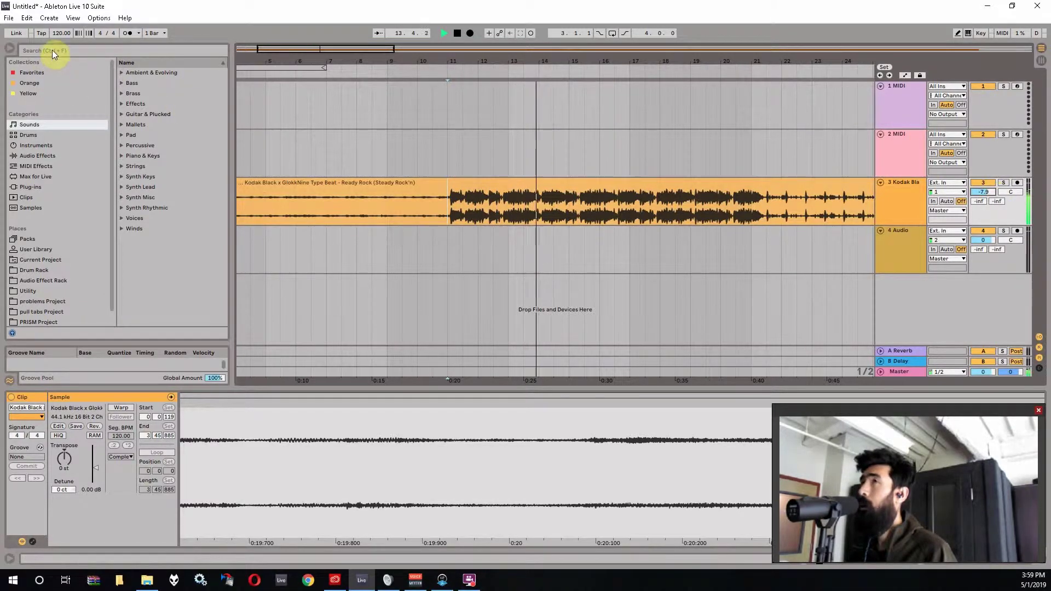
pyautogui.press('space')
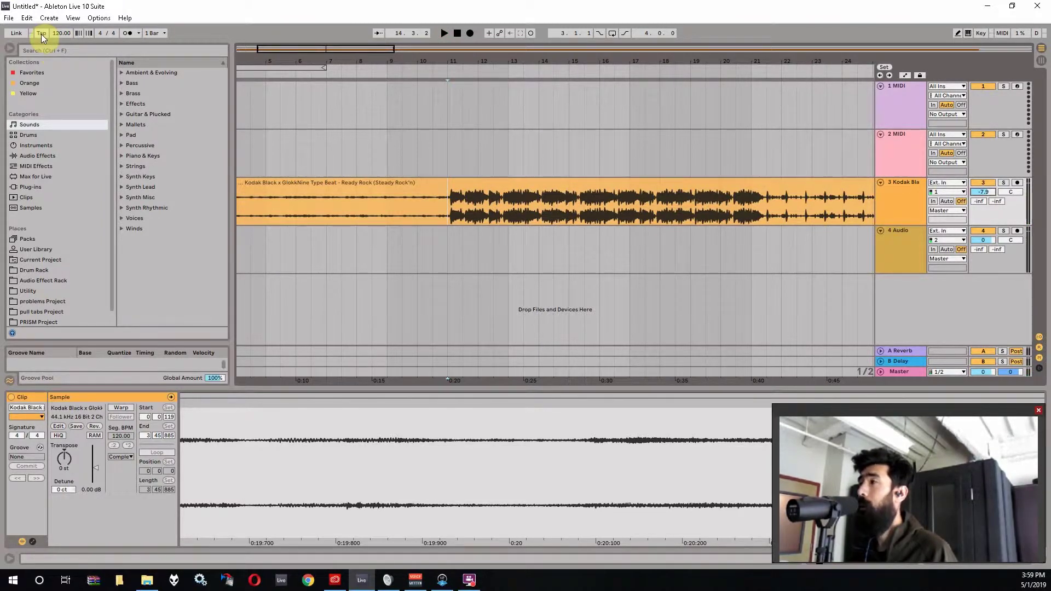
# - Tap the song tempo in time with the beat's playback, setting it to 92.29 BPM
pyautogui.press('space')
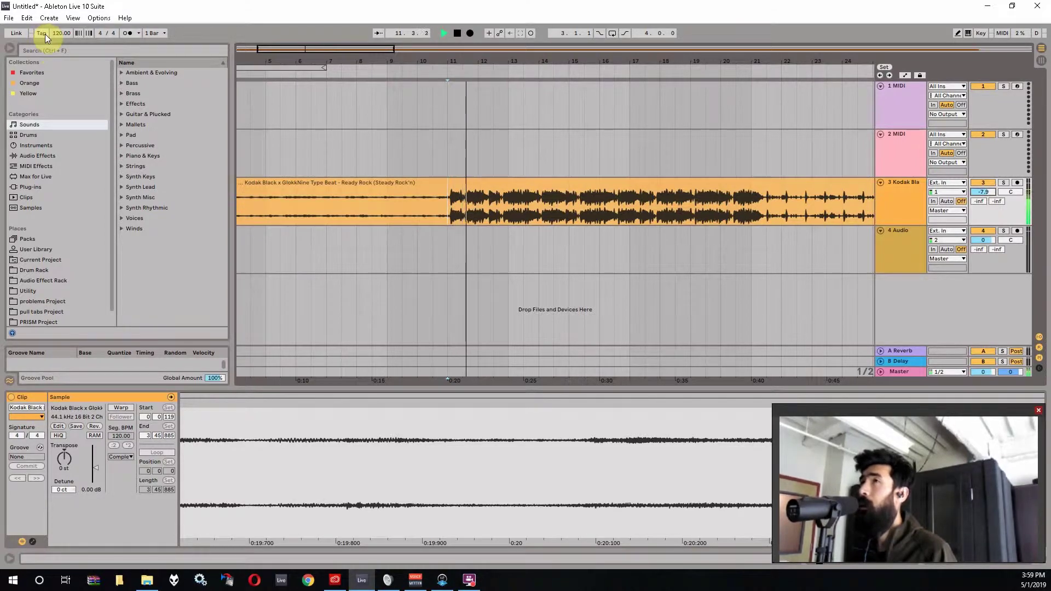
pyautogui.click(42, 34)
pyautogui.click(42, 33)
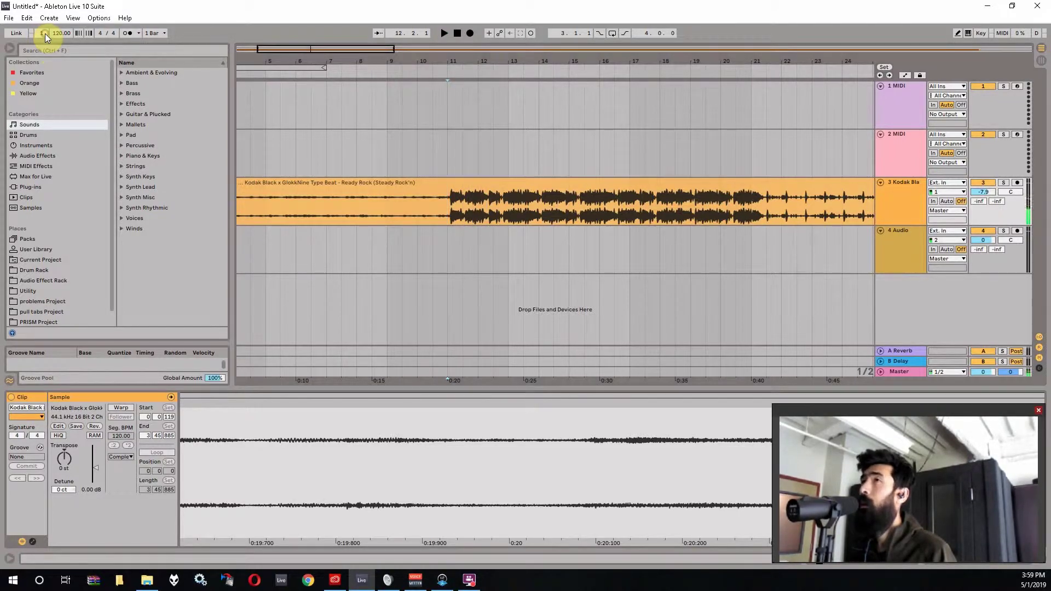
pyautogui.click(43, 33)
pyautogui.click(44, 34)
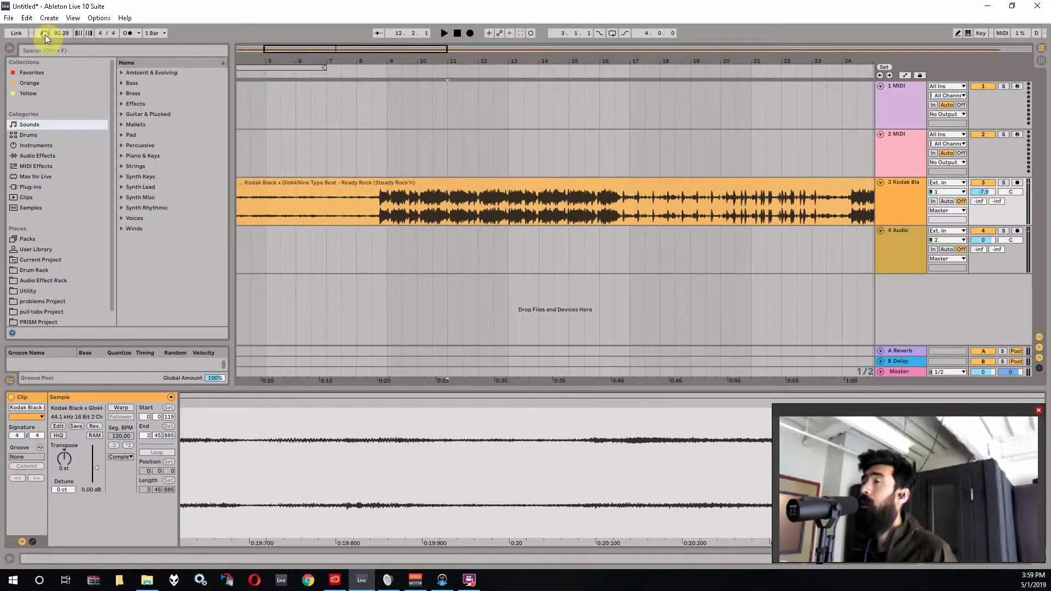
pyautogui.moveTo(270, 51)
pyautogui.mouseDown()
pyautogui.moveTo(270, 35)
pyautogui.moveTo(253, 51)
pyautogui.mouseUp()
pyautogui.press('space')
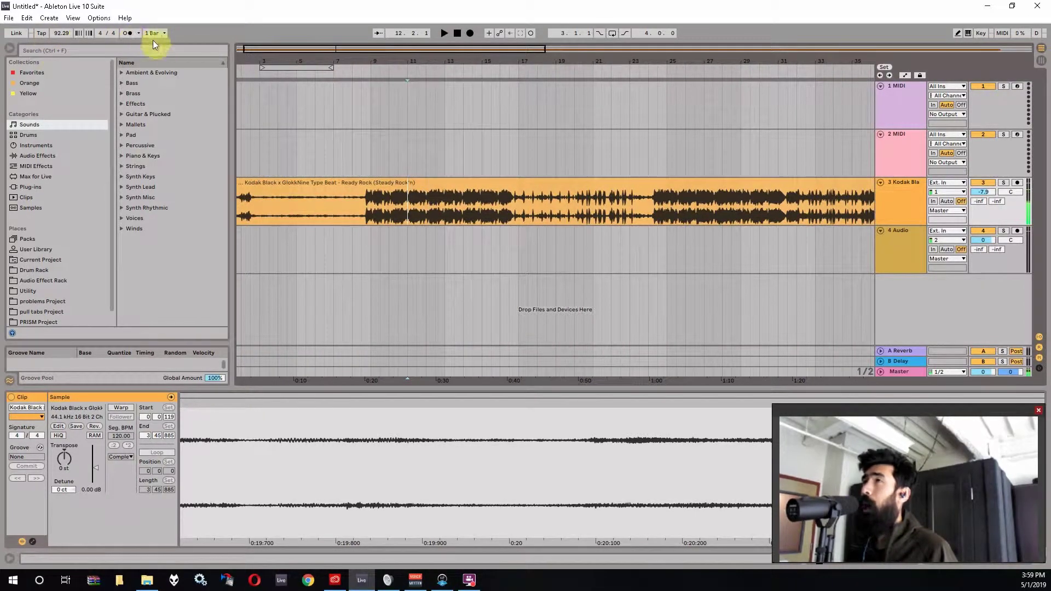
# - Play the beat from bar 9 with the metronome on to check the tapped tempo against the drop
pyautogui.click(373, 215)
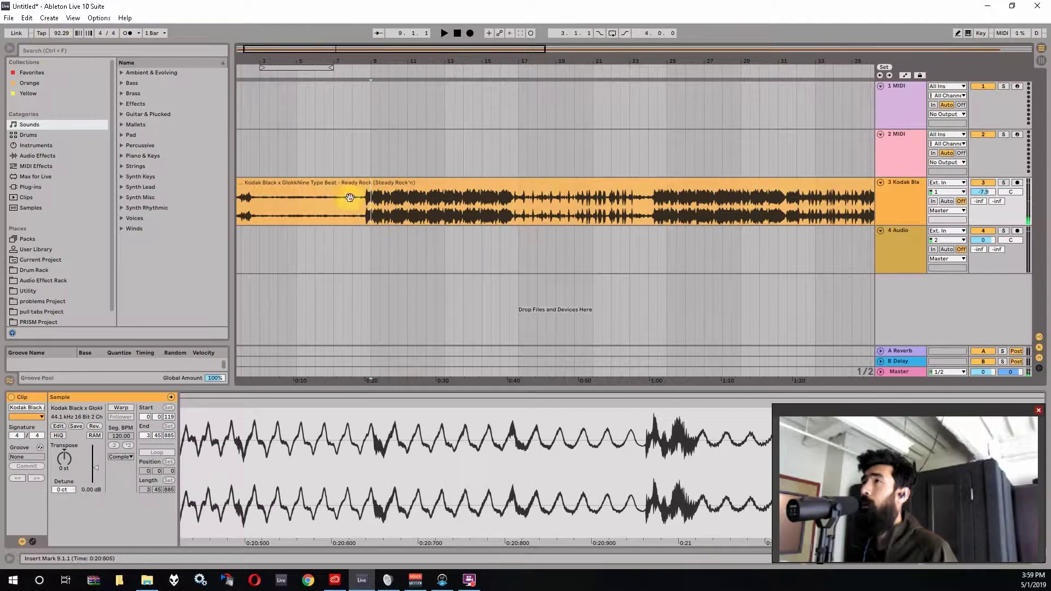
pyautogui.press('space')
pyautogui.click(128, 34)
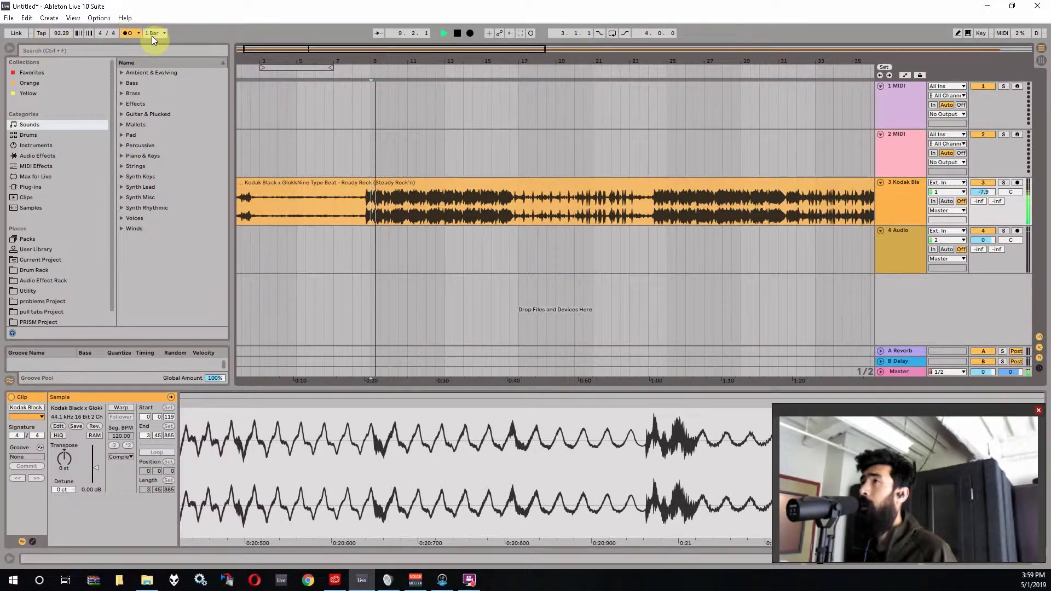
pyautogui.moveTo(288, 47)
pyautogui.mouseDown()
pyautogui.moveTo(291, 81)
pyautogui.moveTo(295, 48)
pyautogui.moveTo(298, 63)
pyautogui.mouseUp()
pyautogui.click(440, 182)
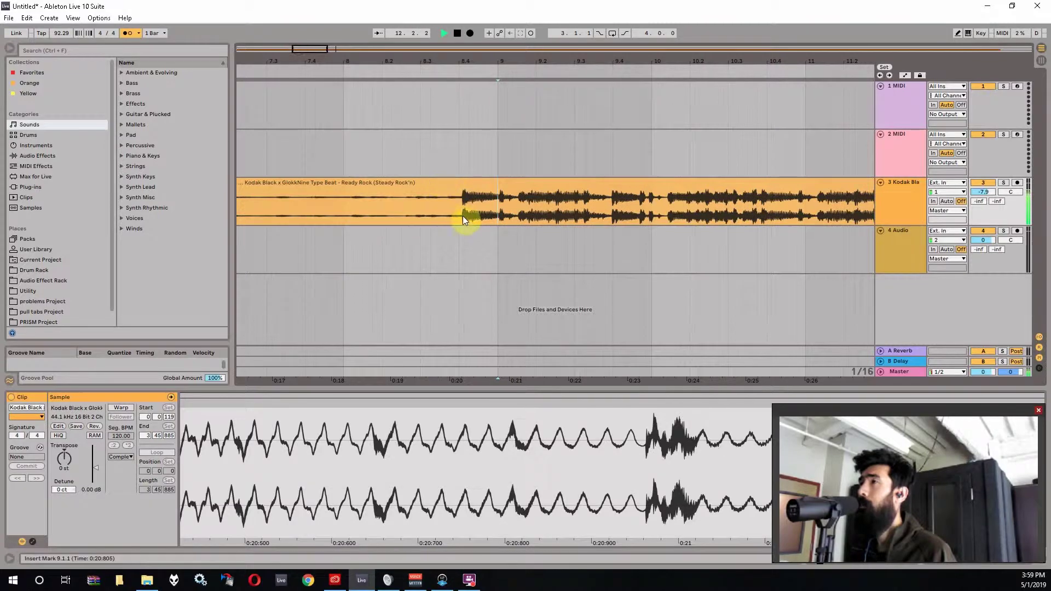
# - Find the drop's first transient with the grid and metronome off, and play from that point
pyautogui.moveTo(462, 61); pyautogui.dragTo(342, 74)
pyautogui.press('space')
pyautogui.click(338, 215)
pyautogui.press('space')
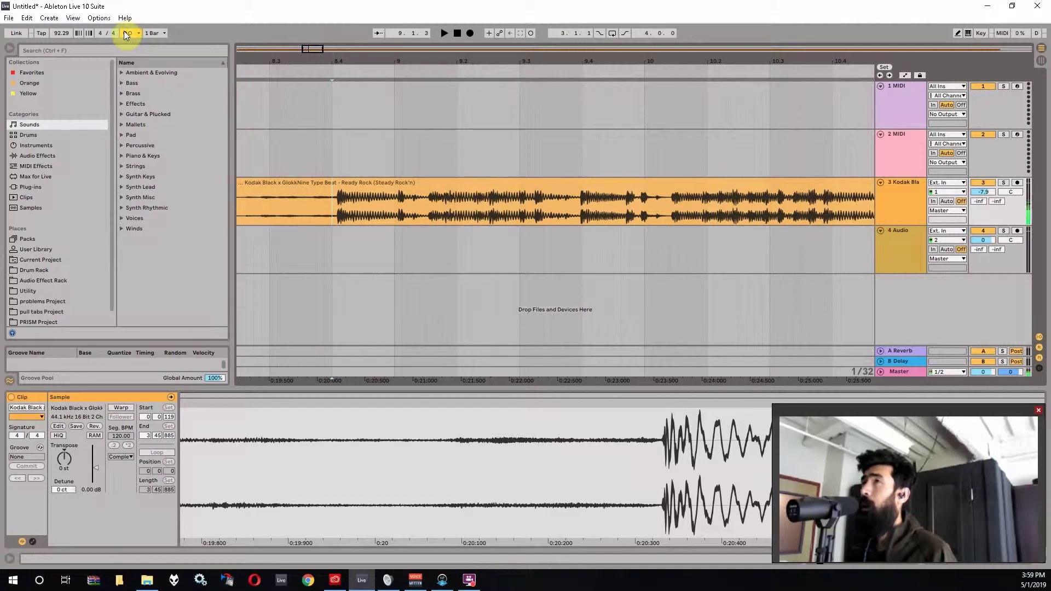
pyautogui.press('space')
pyautogui.click(340, 213)
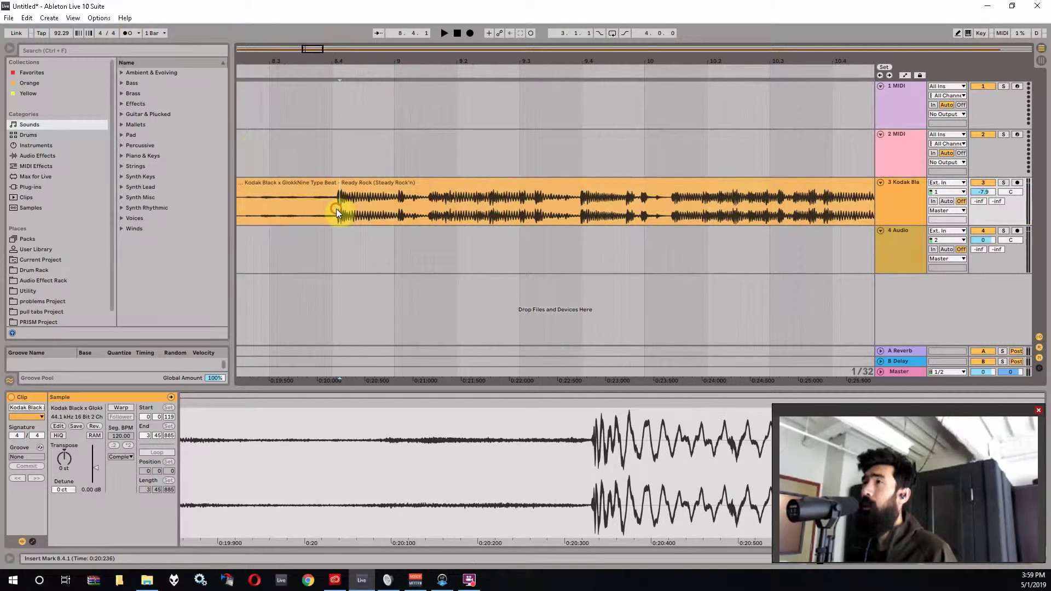
pyautogui.click(335, 212)
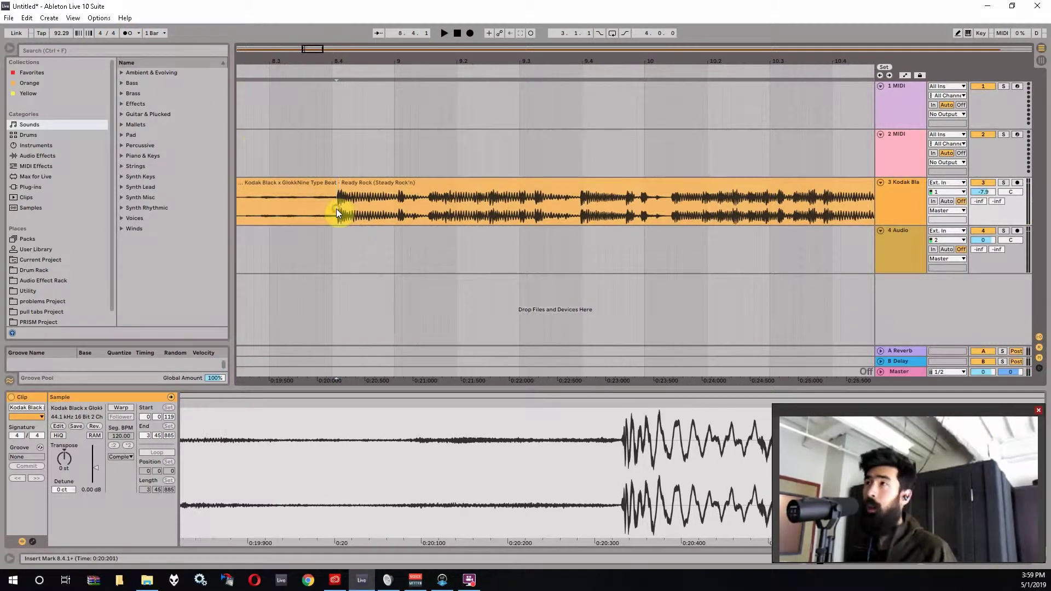
pyautogui.press('space')
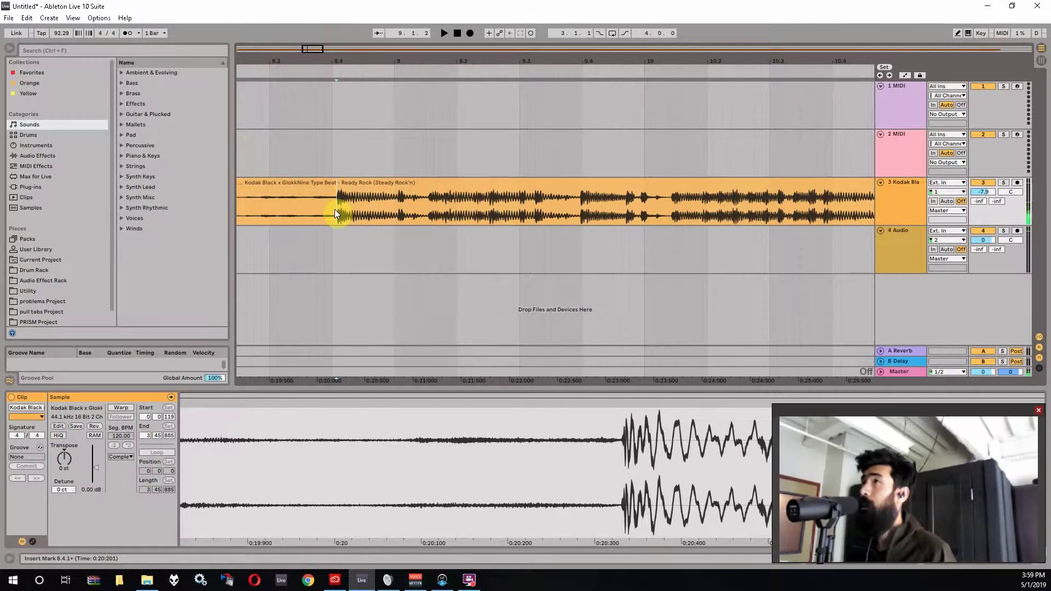
# - Compare where the drop's first transient falls with the bar 9 grid line
pyautogui.moveTo(307, 49); pyautogui.dragTo(322, 22)
pyautogui.moveTo(321, 131); pyautogui.dragTo(322, 137)
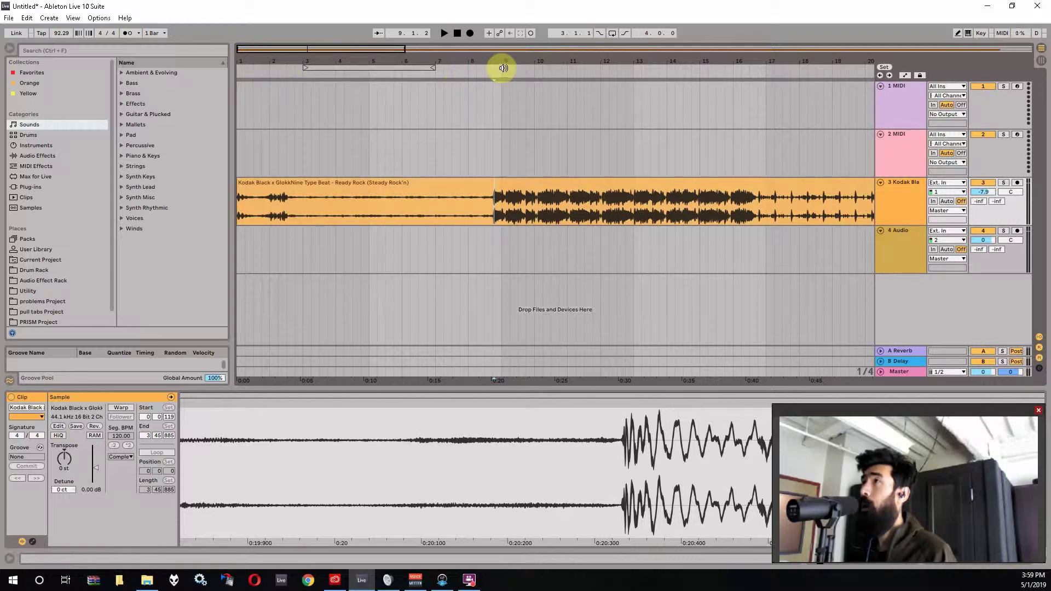
pyautogui.click(494, 206)
pyautogui.moveTo(502, 215); pyautogui.dragTo(507, 214)
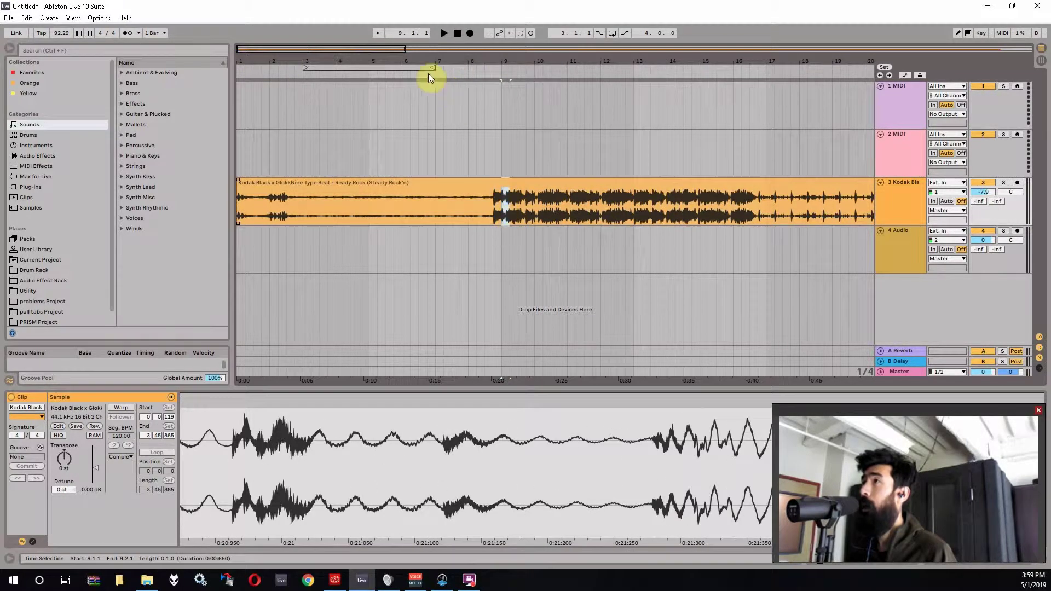
pyautogui.moveTo(330, 47); pyautogui.dragTo(313, 101)
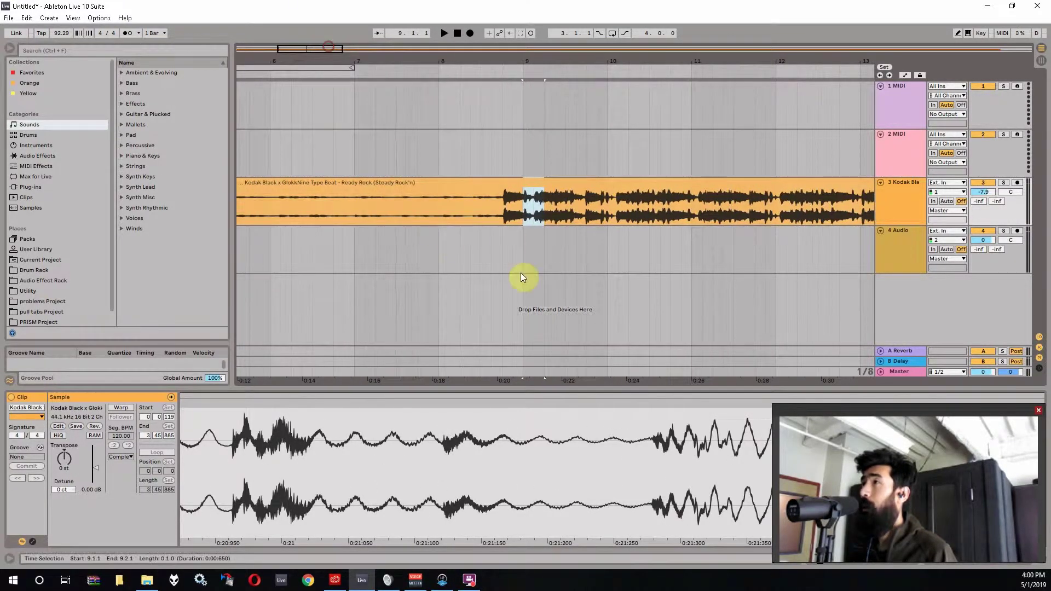
pyautogui.click(512, 215)
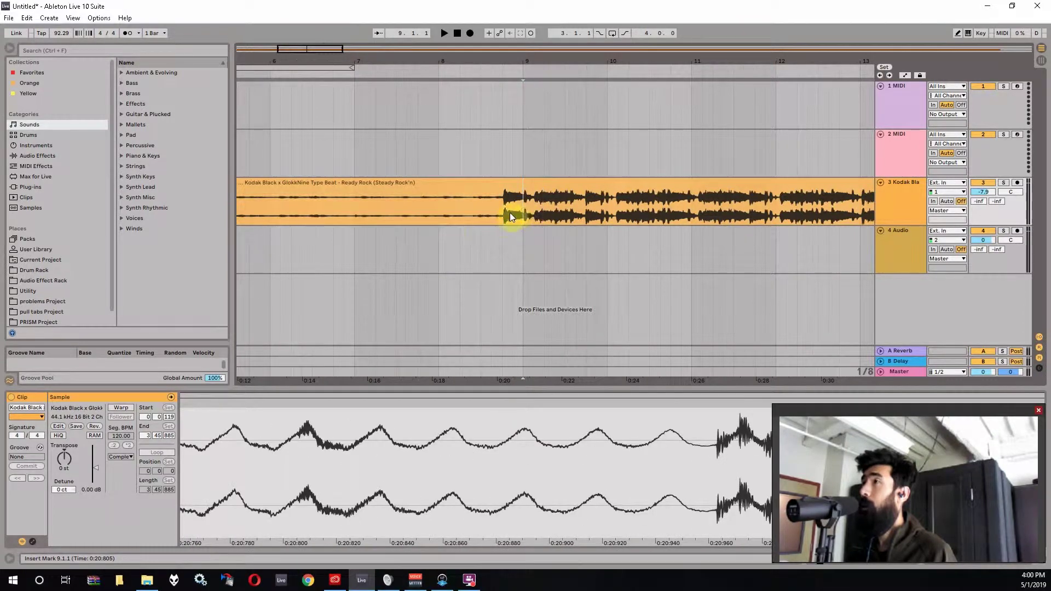
pyautogui.click(503, 215)
pyautogui.click(522, 213)
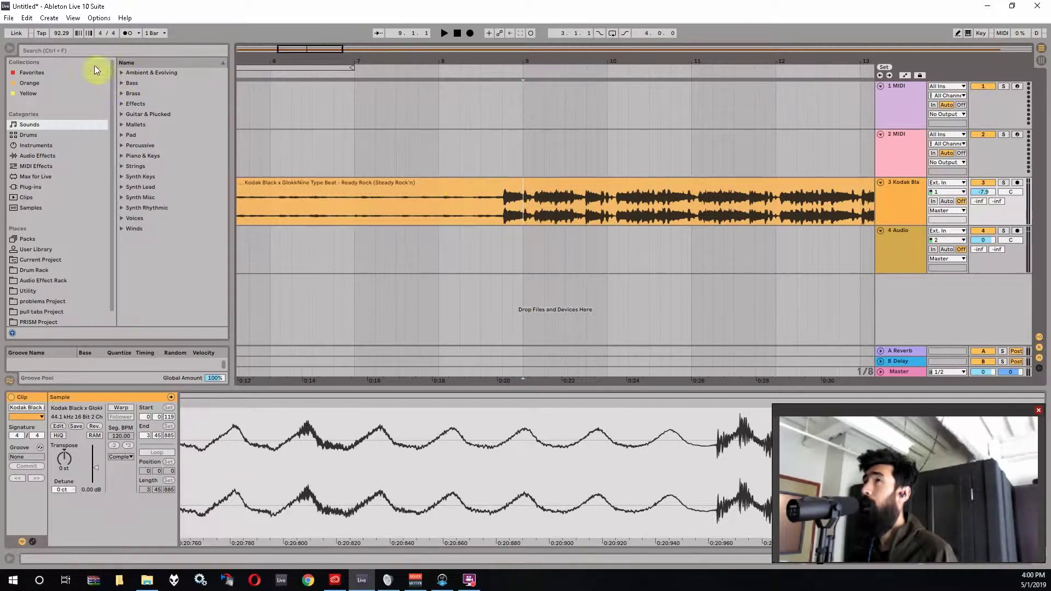
# - Set the song tempo to 95.00 BPM so the drop's first transient lines up with bar 9
pyautogui.click(60, 34)
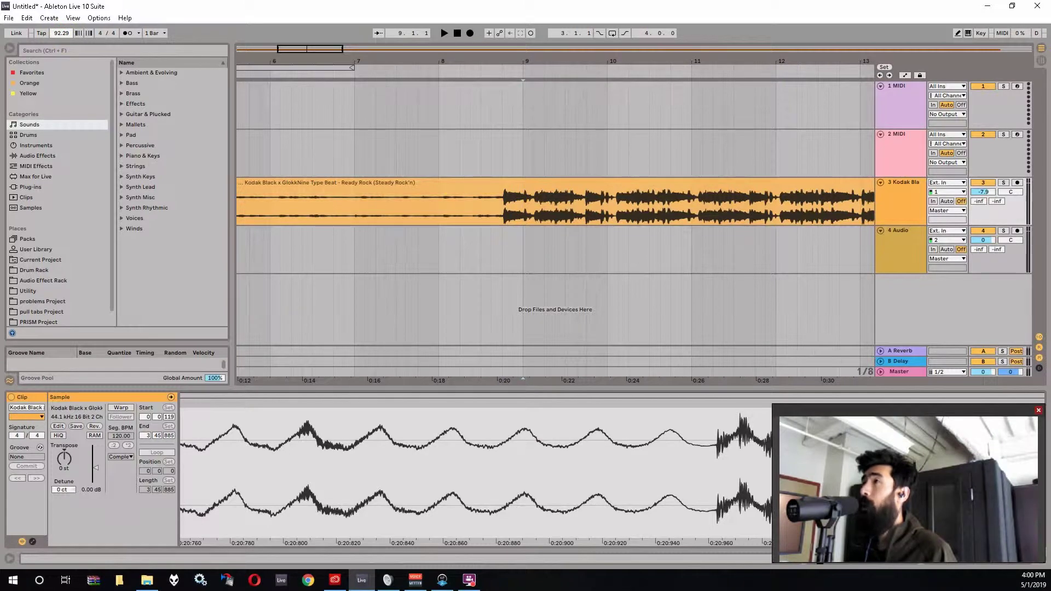
pyautogui.moveTo(60, 34); pyautogui.dragTo(60, 28)
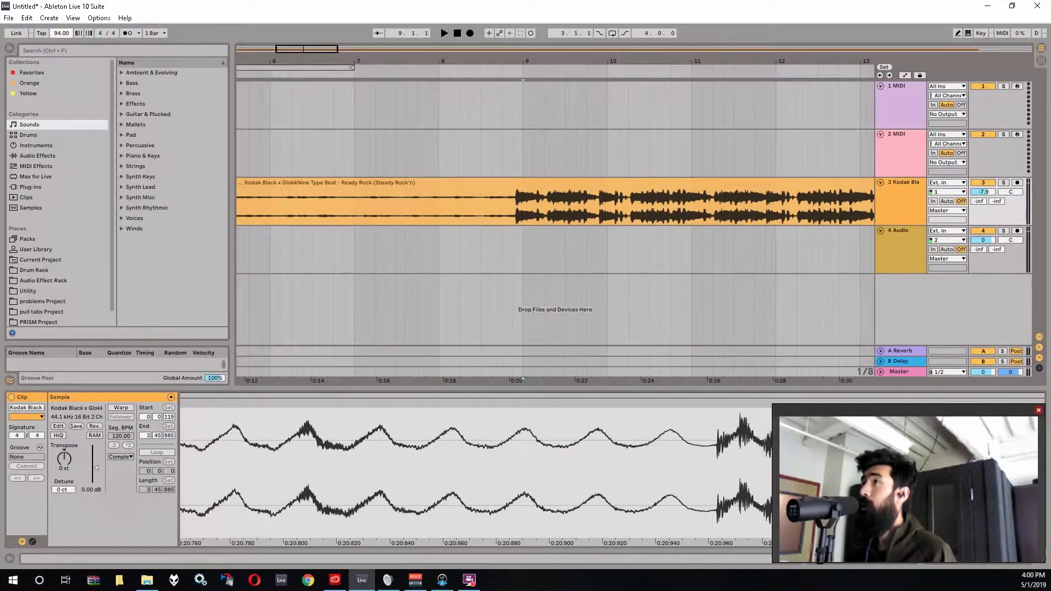
pyautogui.moveTo(60, 29)
pyautogui.mouseDown()
pyautogui.moveTo(60, 15)
pyautogui.moveTo(60, 41)
pyautogui.mouseUp()
pyautogui.press('Up')
pyautogui.press('Up')
pyautogui.press('Up')
pyautogui.press('Up')
pyautogui.press('Up')
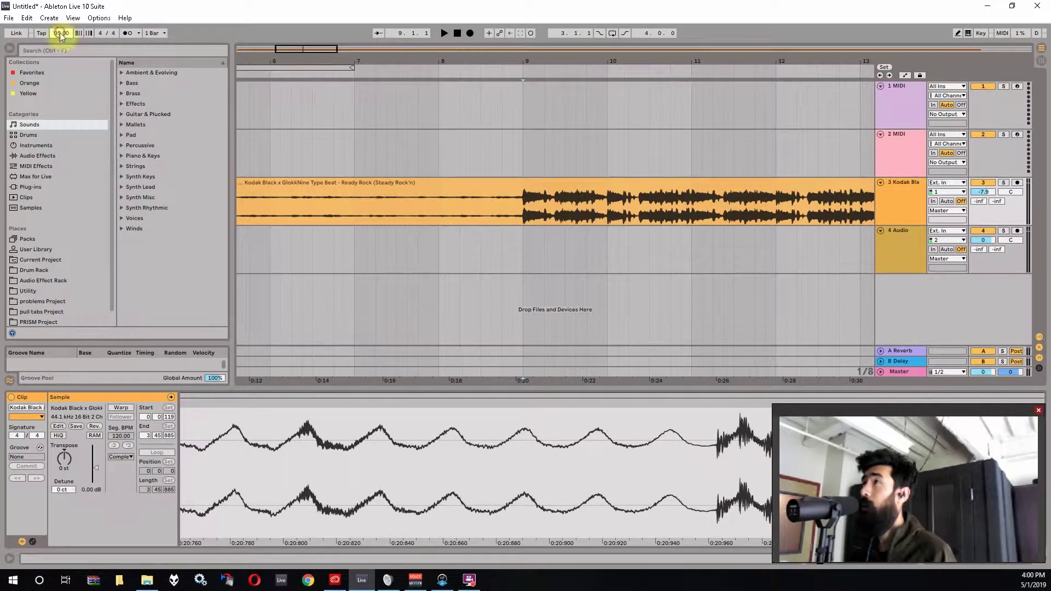
# - Play the beat from bar 9 with the metronome on to check its timing against the grid
pyautogui.click(529, 207)
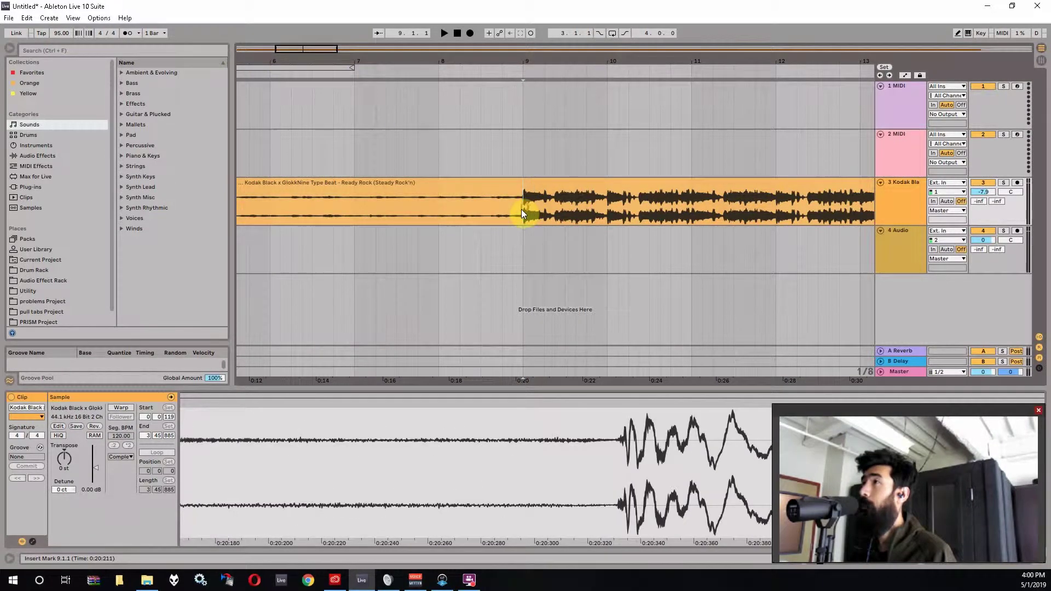
pyautogui.moveTo(282, 51); pyautogui.dragTo(289, 51)
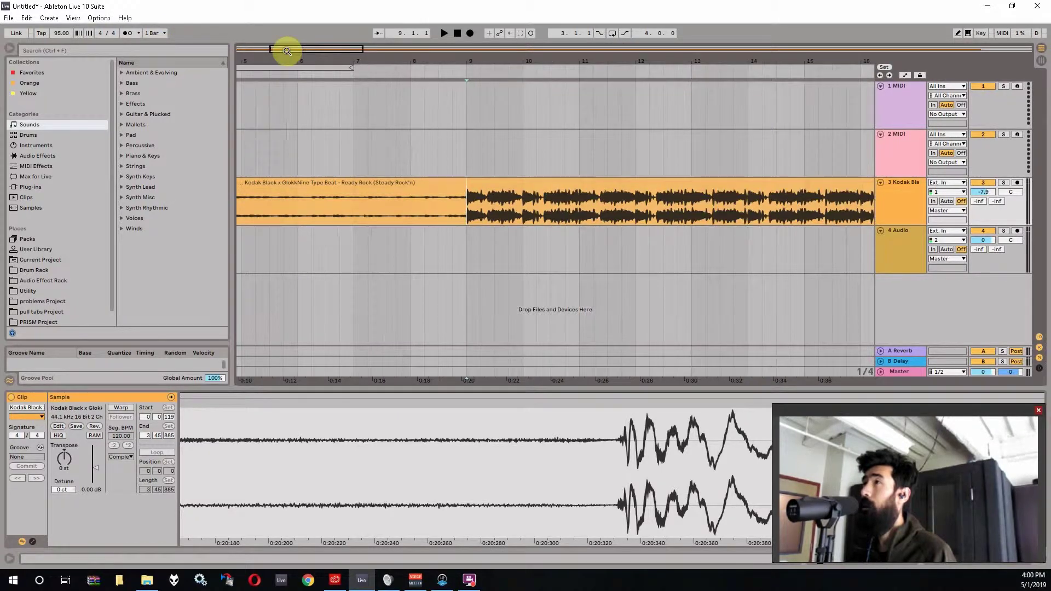
pyautogui.press('space')
pyautogui.click(128, 34)
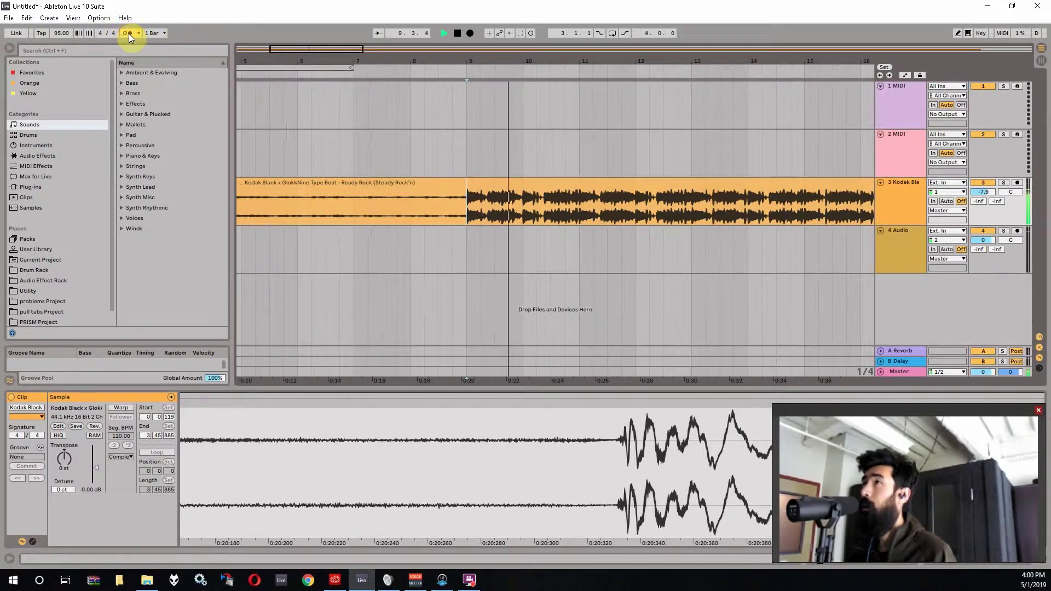
pyautogui.moveTo(342, 62); pyautogui.dragTo(487, 48)
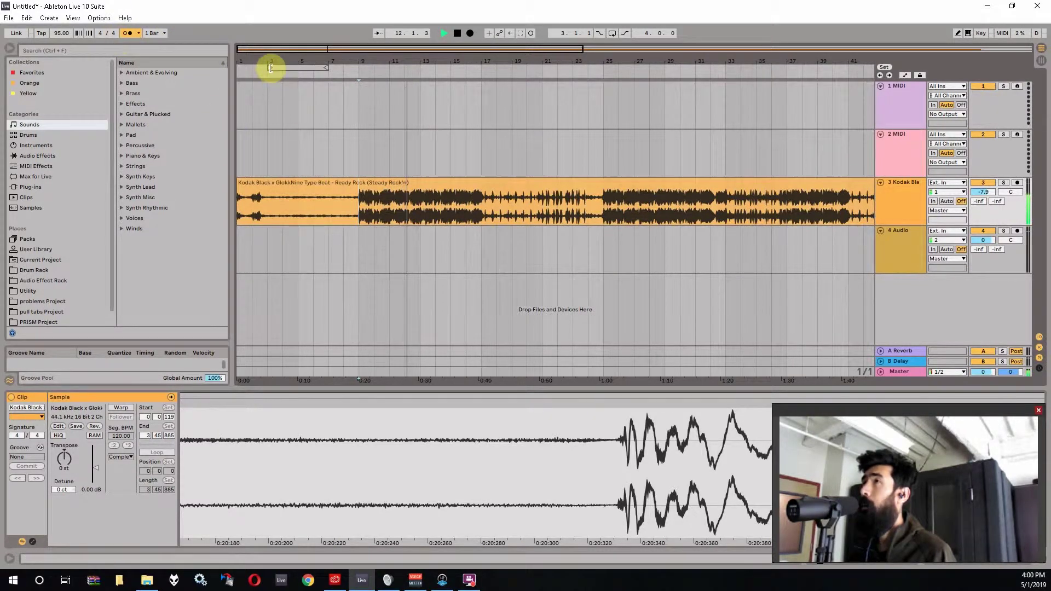
# - Set the loop to six bars from bar 1 and return the beat clip's start marker to the beginning of the sample
pyautogui.moveTo(270, 68); pyautogui.dragTo(213, 59)
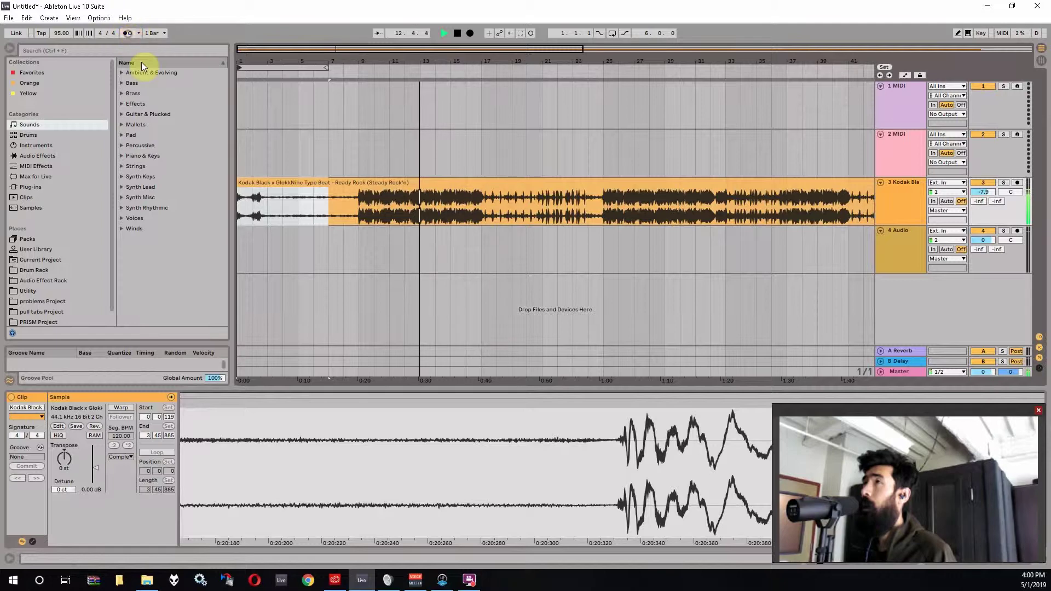
pyautogui.click(281, 188)
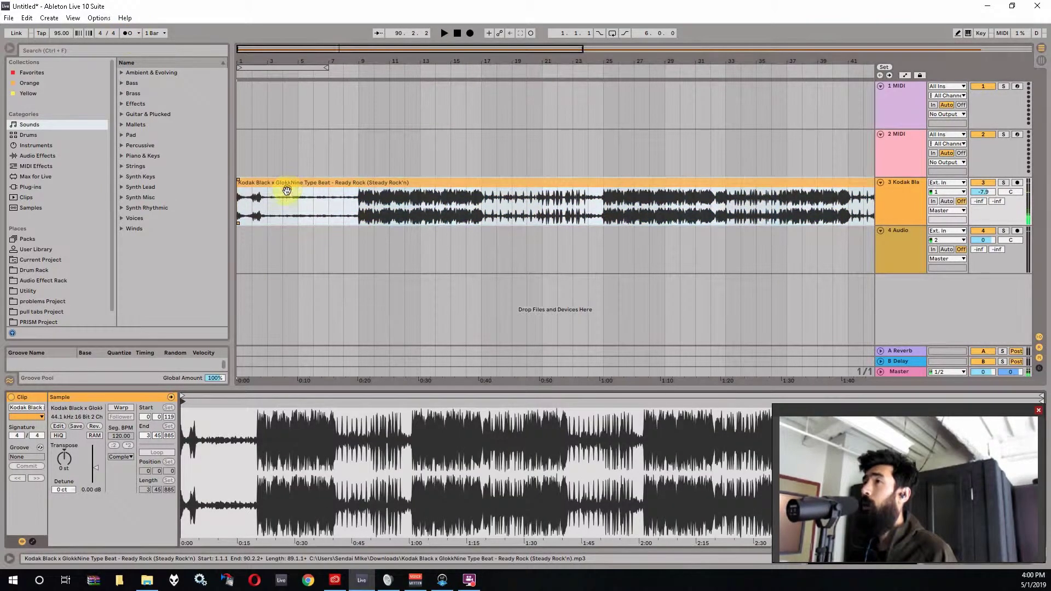
pyautogui.moveTo(180, 408)
pyautogui.mouseDown()
pyautogui.moveTo(182, 482)
pyautogui.moveTo(208, 492)
pyautogui.mouseUp()
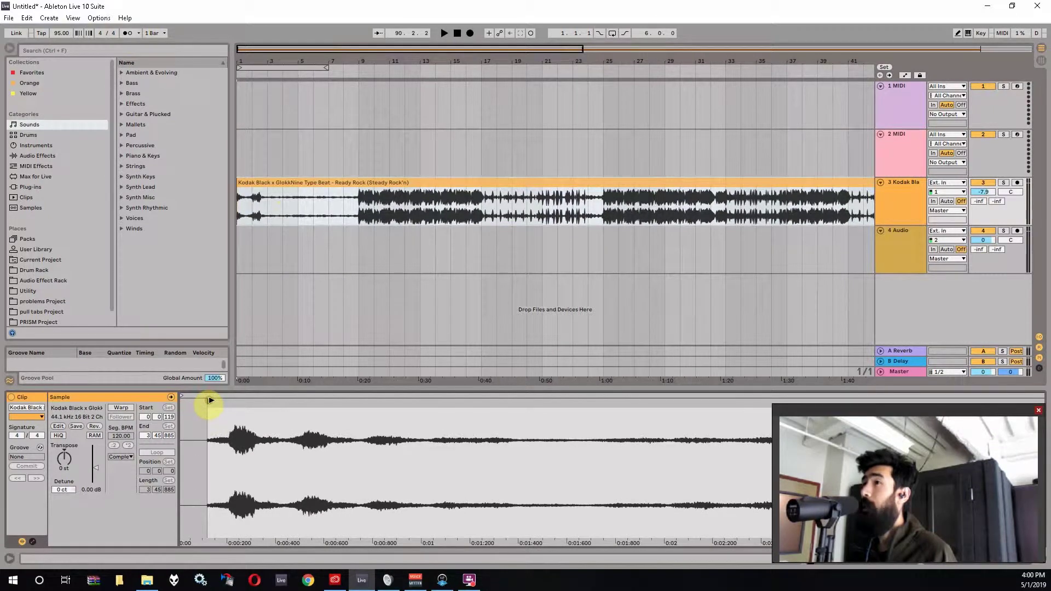
pyautogui.moveTo(211, 401); pyautogui.dragTo(164, 399)
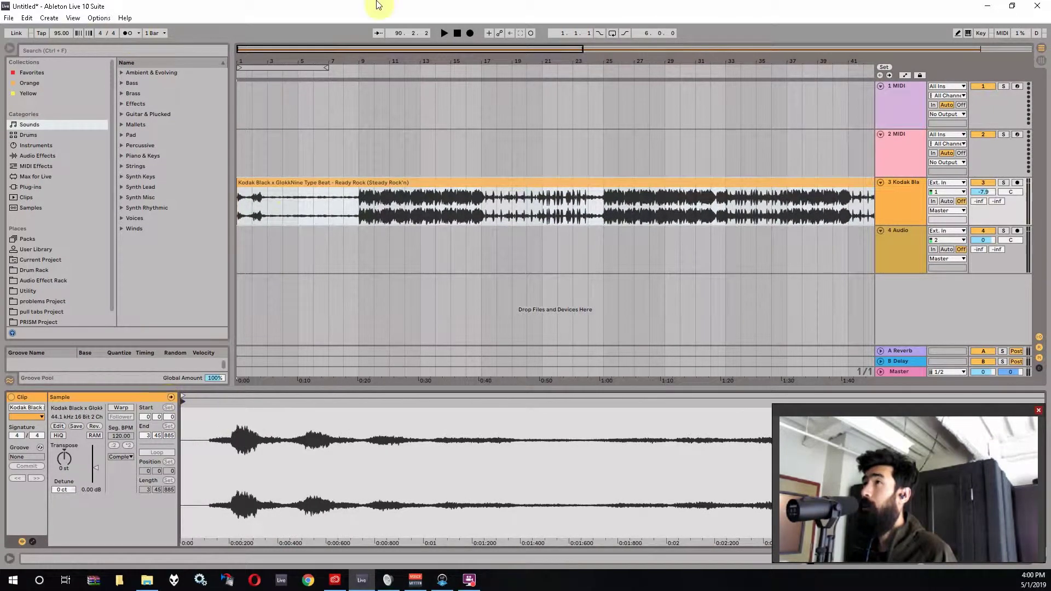
# - Inspect the untrimmed beat's opening and play it from bar 9 against the metronome to check its timing
pyautogui.moveTo(243, 51); pyautogui.dragTo(232, 179)
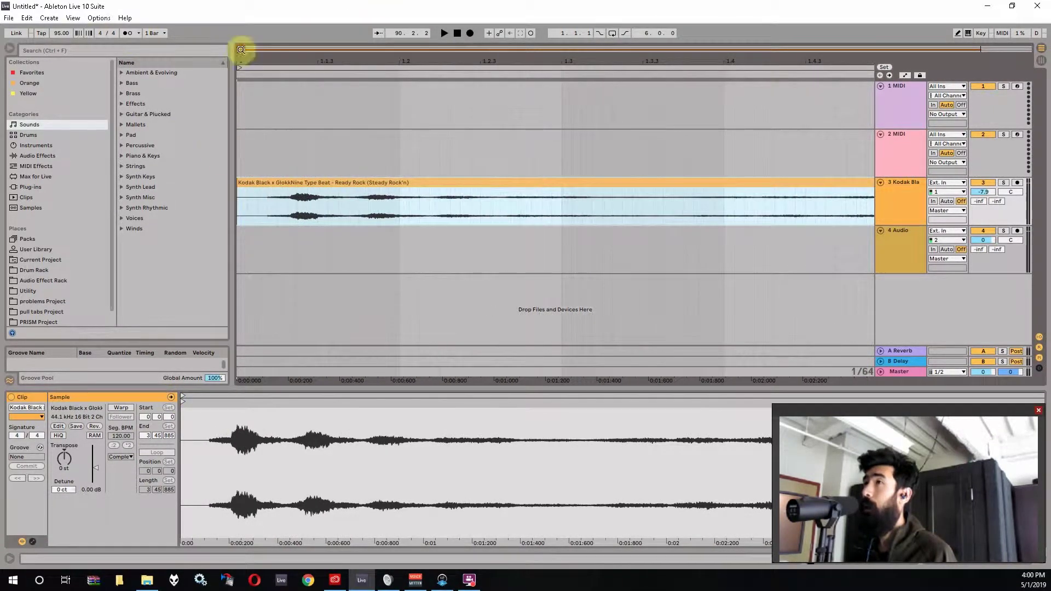
pyautogui.moveTo(242, 51); pyautogui.dragTo(241, 2)
pyautogui.click(402, 217)
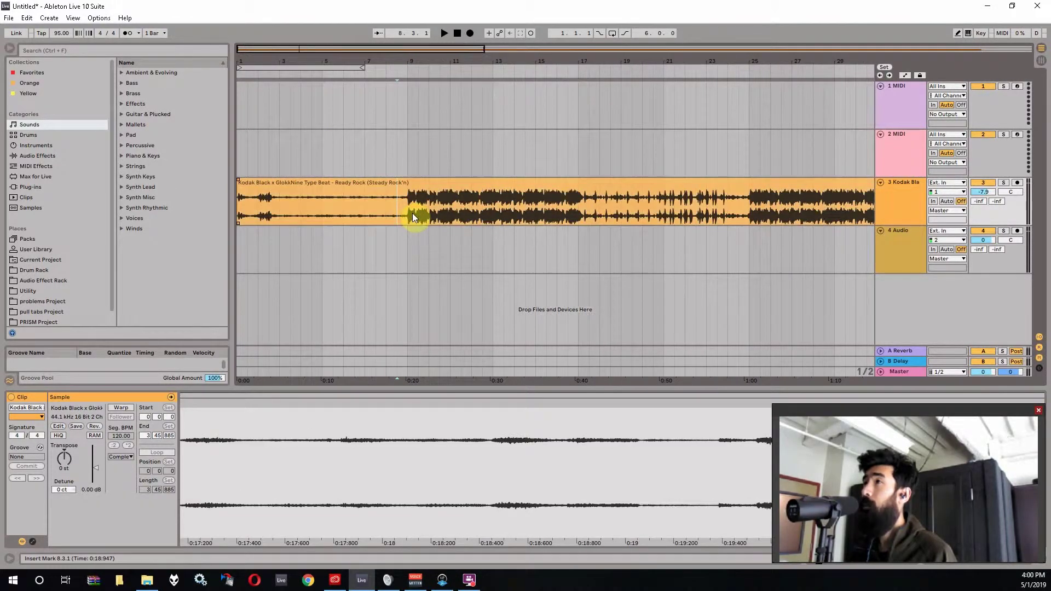
pyautogui.click(409, 215)
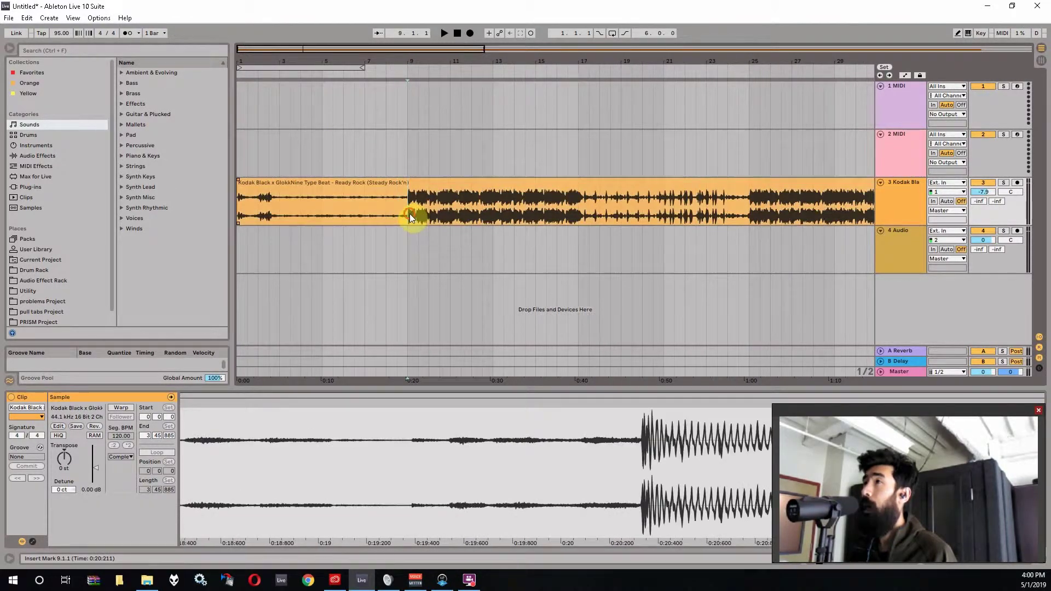
pyautogui.click(127, 35)
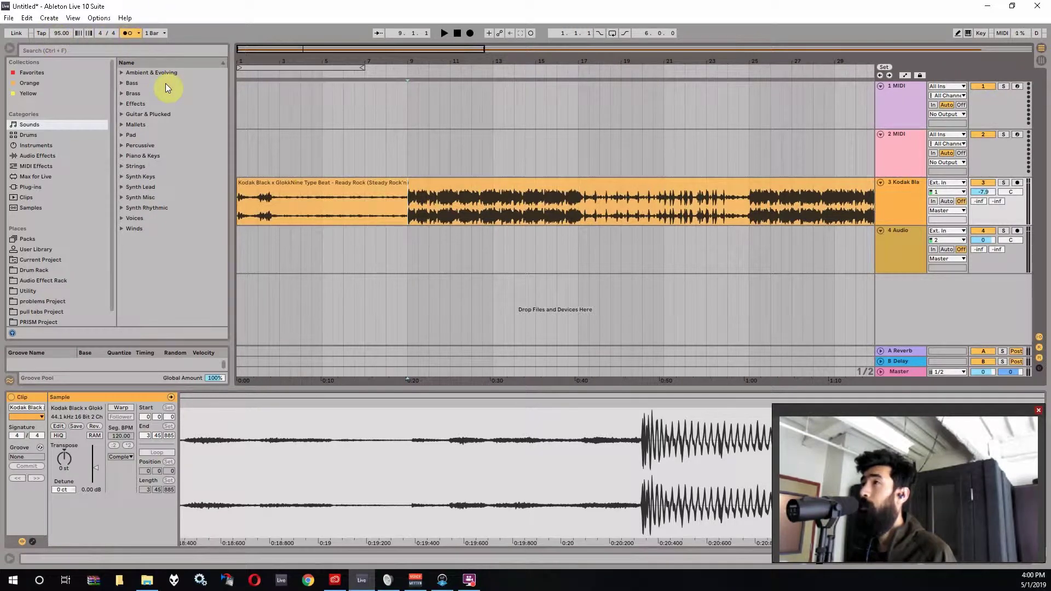
pyautogui.press('space')
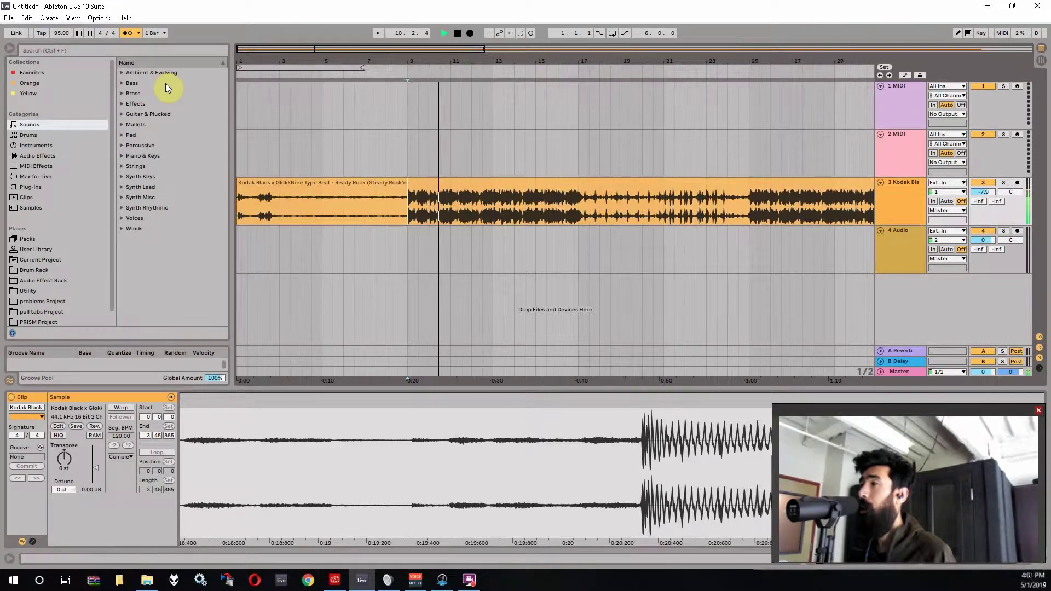
pyautogui.click(126, 34)
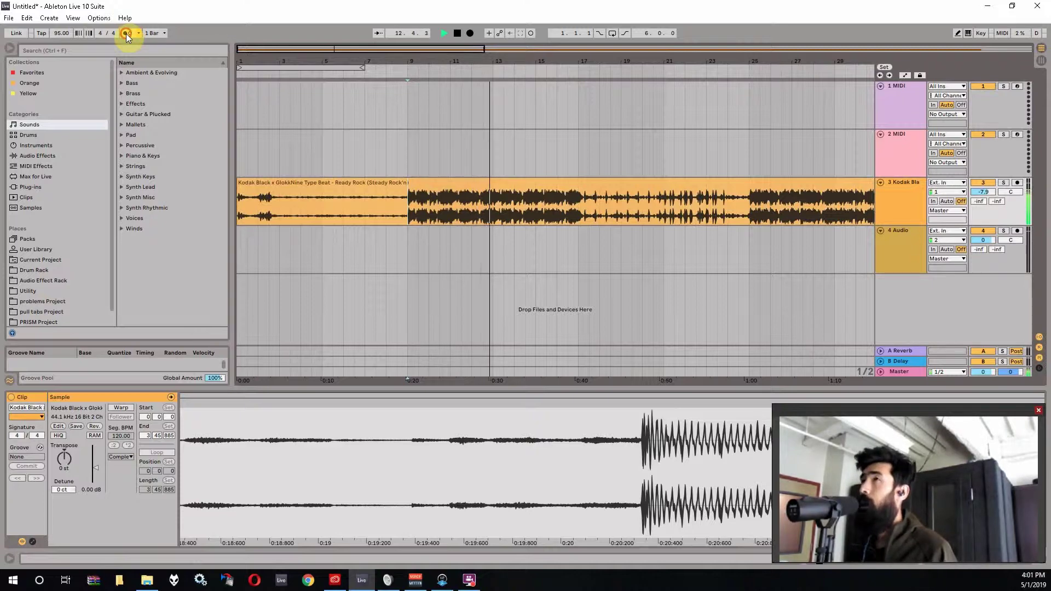
pyautogui.press('space')
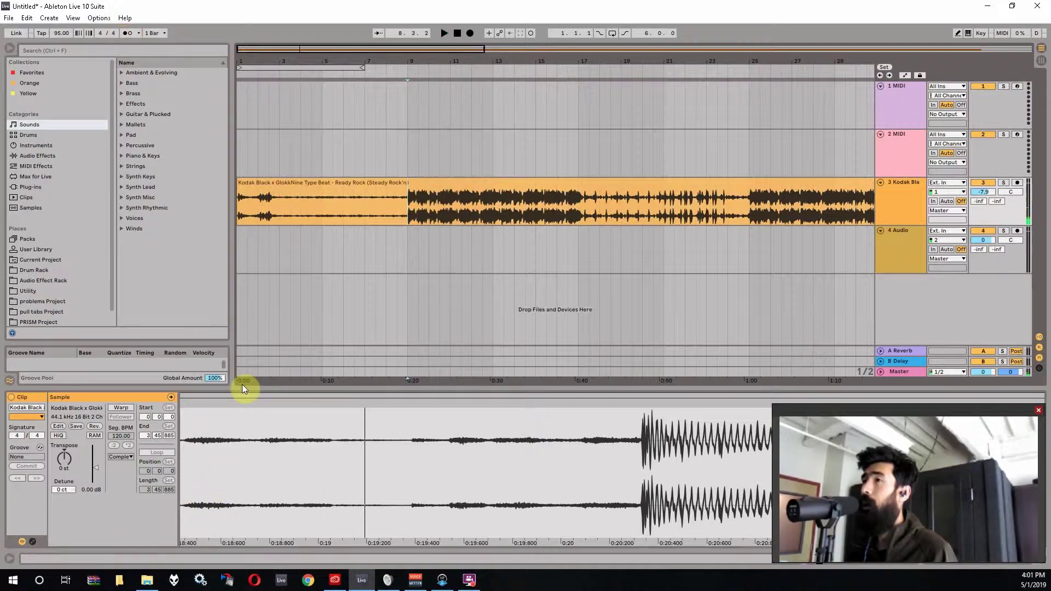
# - Move the beat clip's start marker past the leading silence to the first transient at 0:00:119
pyautogui.moveTo(221, 412); pyautogui.dragTo(220, 356)
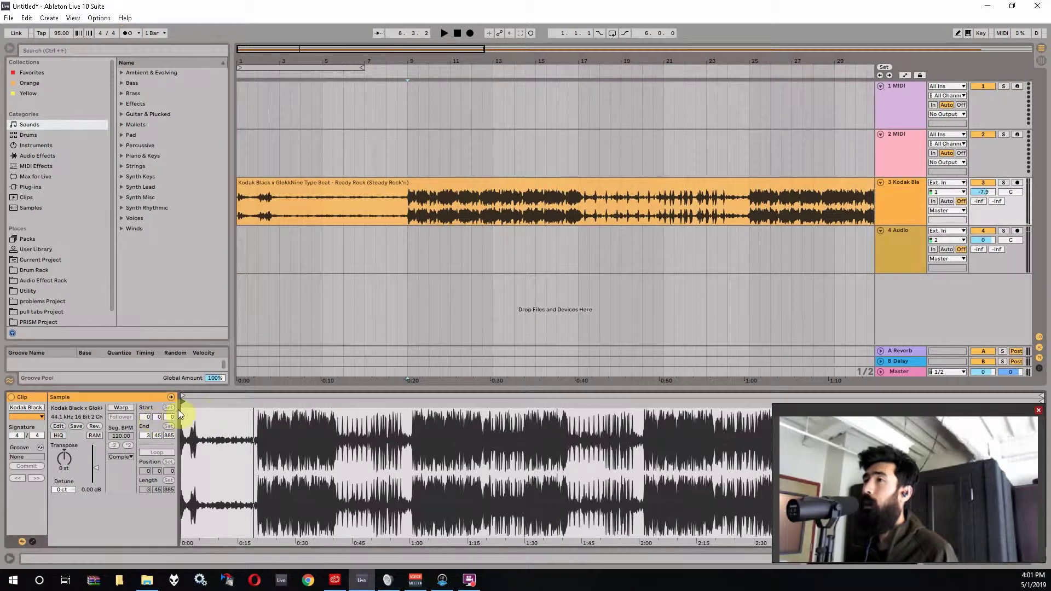
pyautogui.moveTo(184, 409)
pyautogui.mouseDown()
pyautogui.moveTo(197, 440)
pyautogui.moveTo(181, 408)
pyautogui.mouseUp()
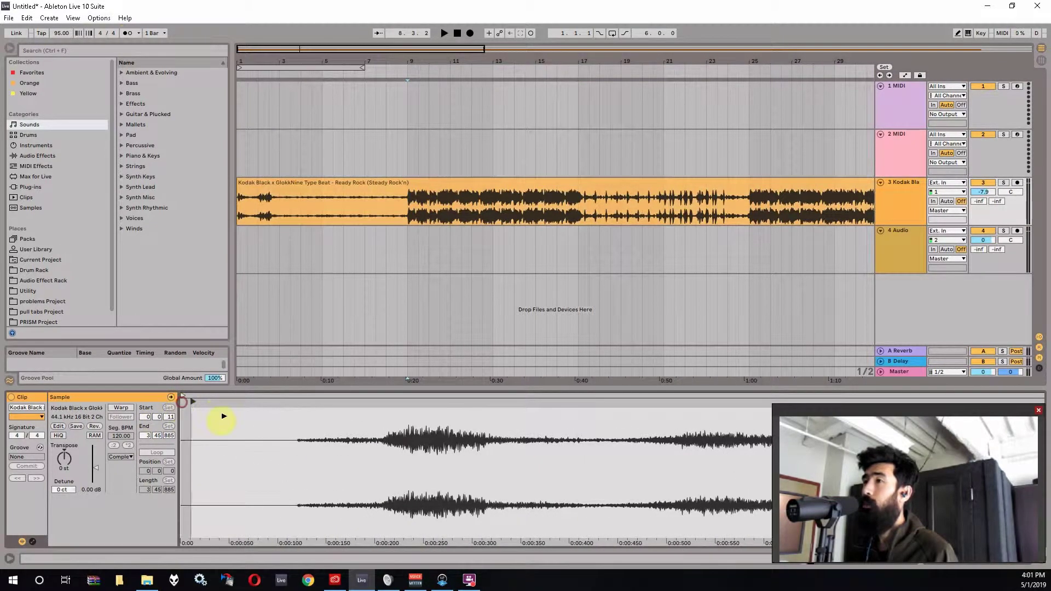
pyautogui.moveTo(224, 416); pyautogui.dragTo(294, 420)
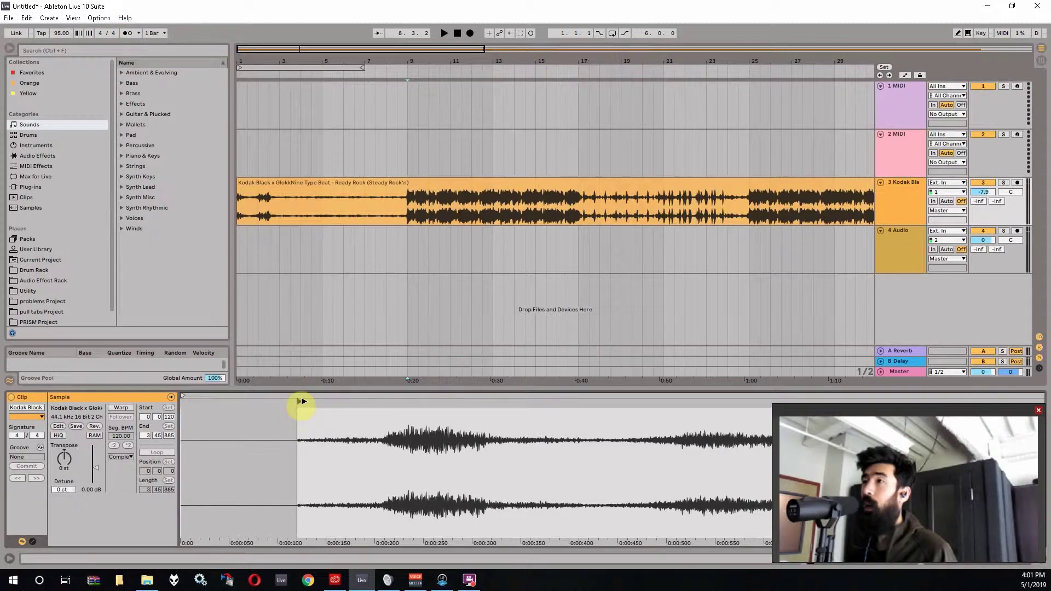
pyautogui.moveTo(302, 402); pyautogui.dragTo(298, 401)
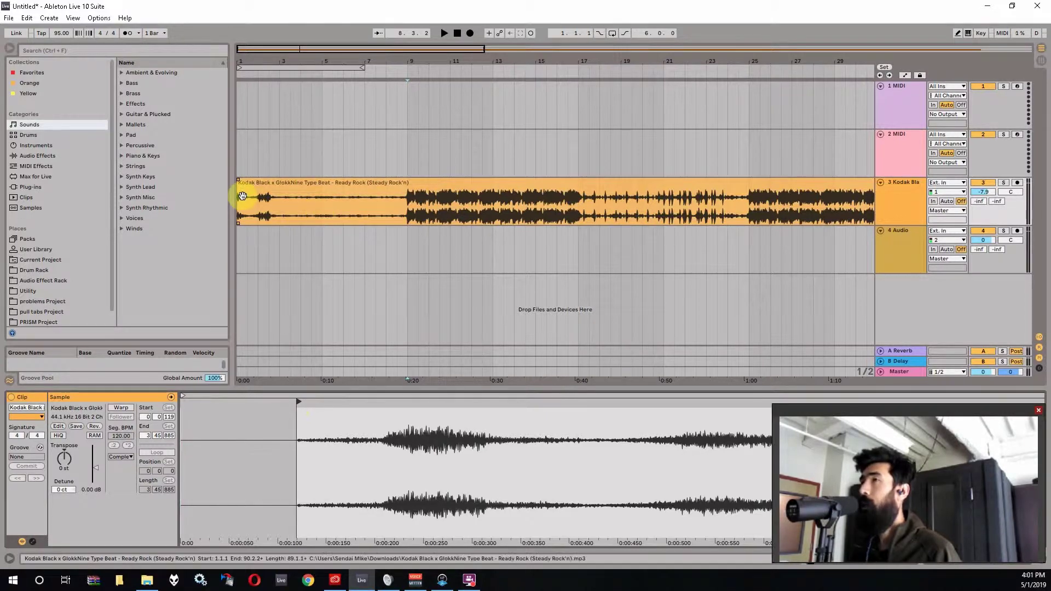
# - Trim the intro so the beat clip starts at the drop, 0:20:330, and place it at bar 1
pyautogui.moveTo(240, 192)
pyautogui.mouseDown()
pyautogui.moveTo(408, 192)
pyautogui.moveTo(251, 188)
pyautogui.mouseUp()
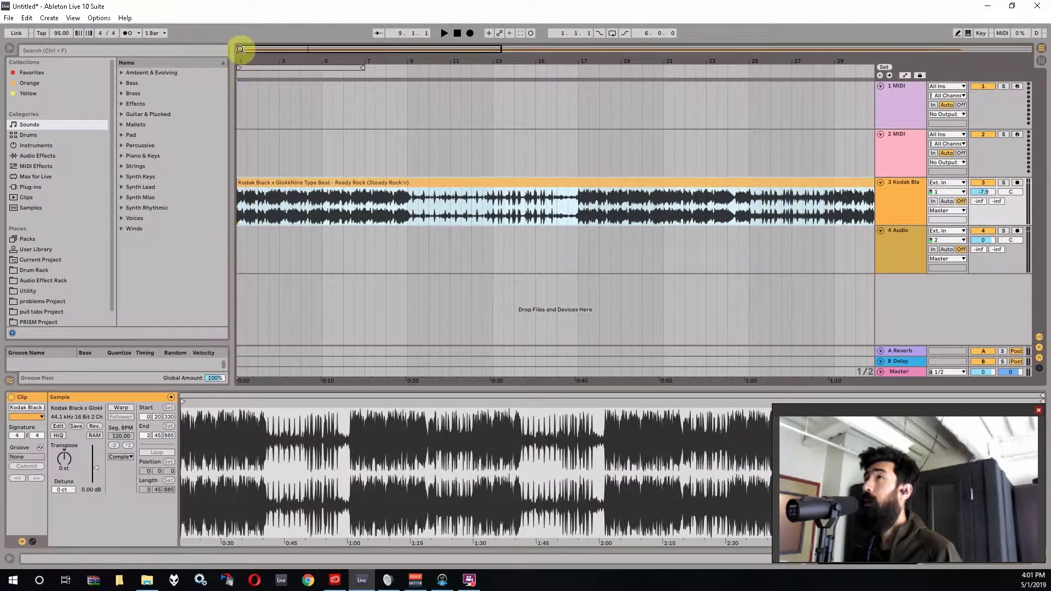
pyautogui.moveTo(241, 51); pyautogui.dragTo(242, 147)
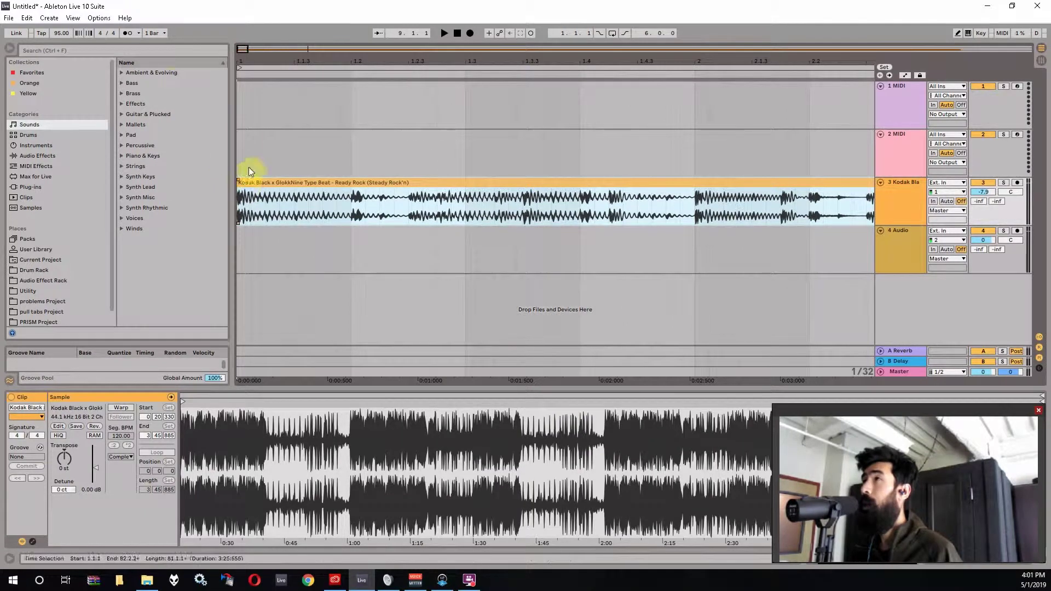
pyautogui.moveTo(61, 33); pyautogui.dragTo(61, 41)
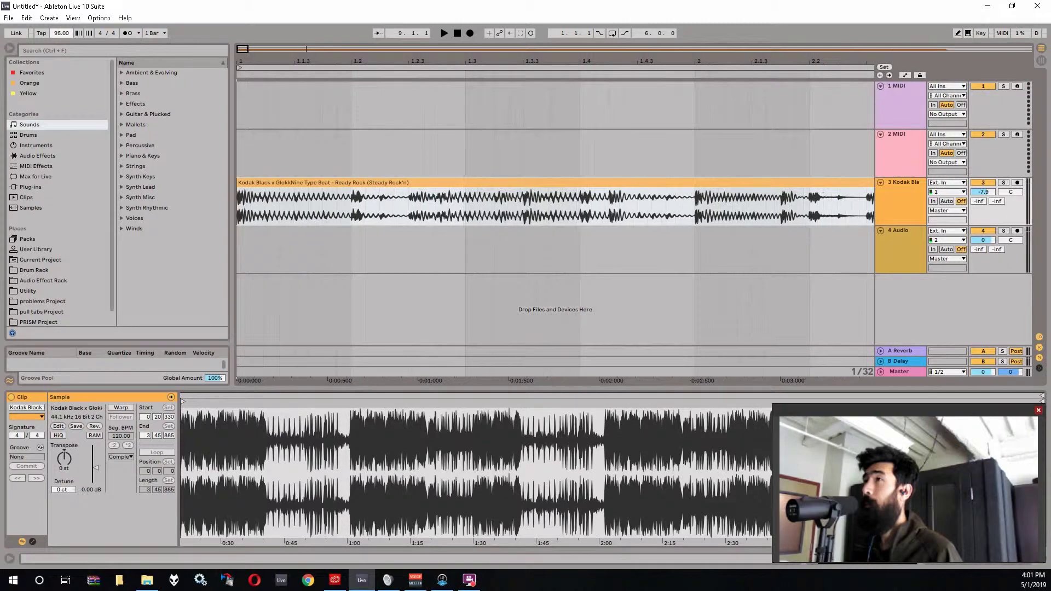
pyautogui.moveTo(245, 49); pyautogui.dragTo(245, 22)
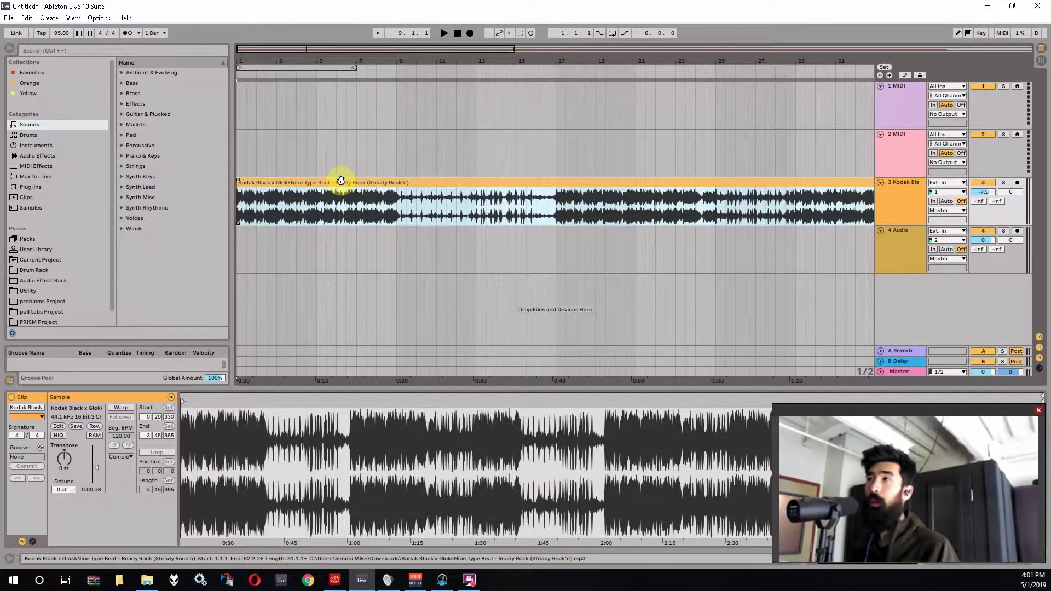
# - Delete the Kodak Black beat clip and import the HIKARI ULTRA THRAXX beat at bar 1 of track 3
pyautogui.press('Delete')
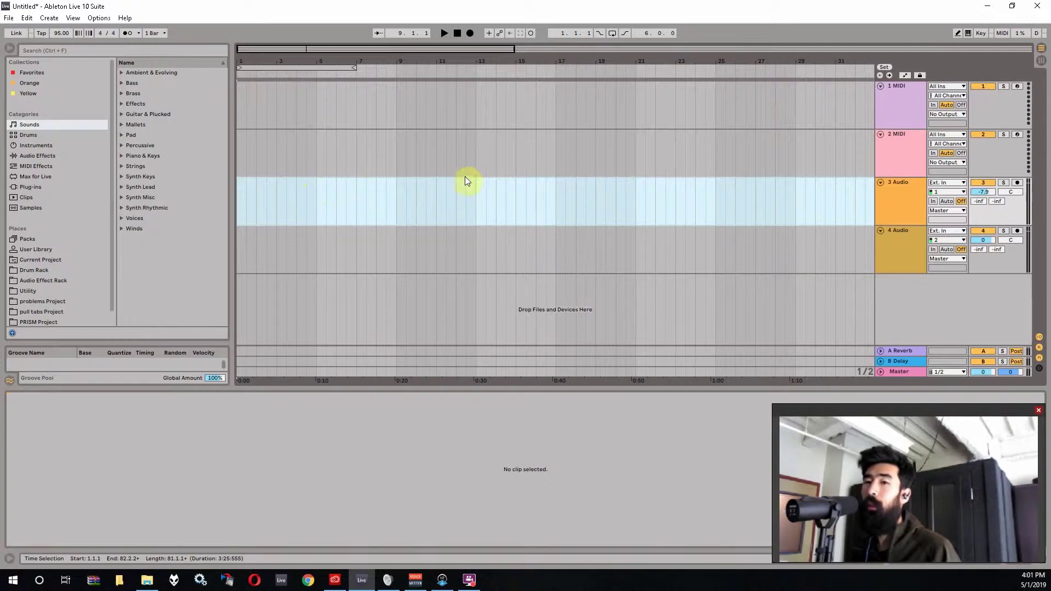
pyautogui.click(63, 33)
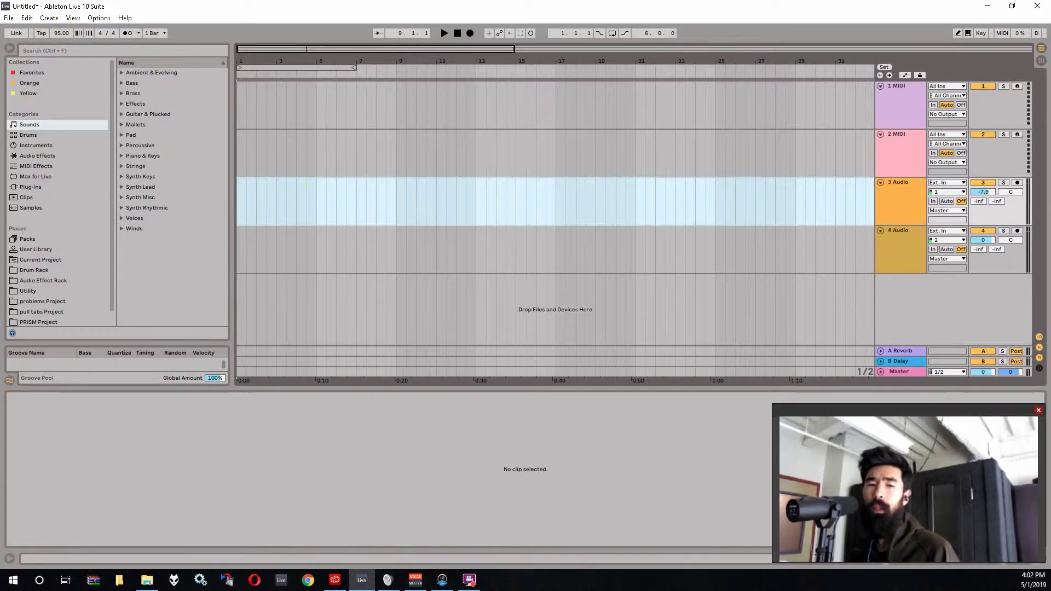
pyautogui.moveTo(2, 572); pyautogui.dragTo(236, 202)
pyautogui.click(287, 190)
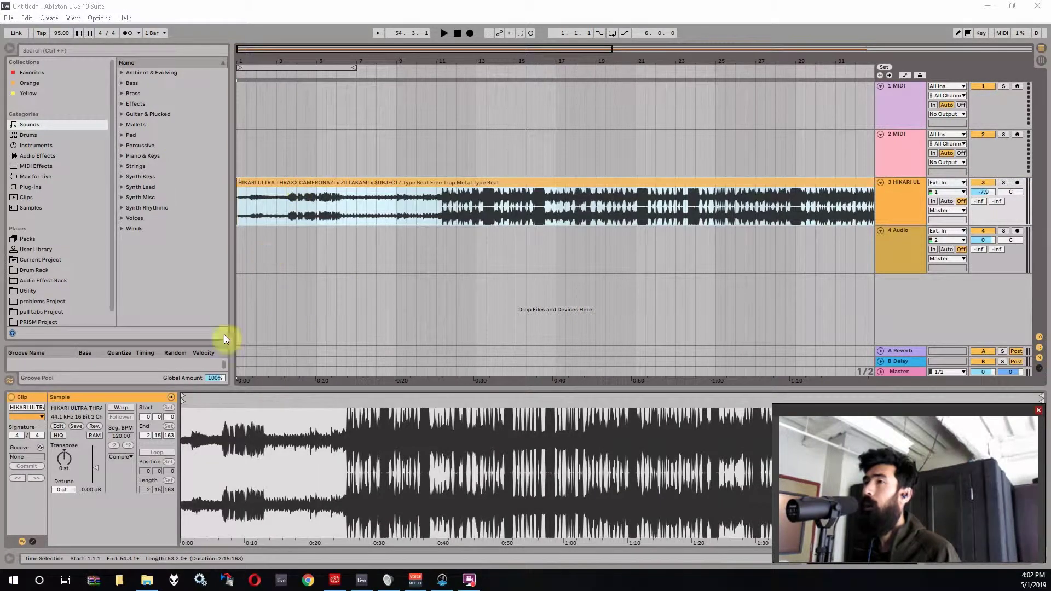
# - Lower the new clip's gain to -1.68 dB and, during playback, the volume of track 3 to -8.8 dB
pyautogui.moveTo(98, 469); pyautogui.dragTo(97, 474)
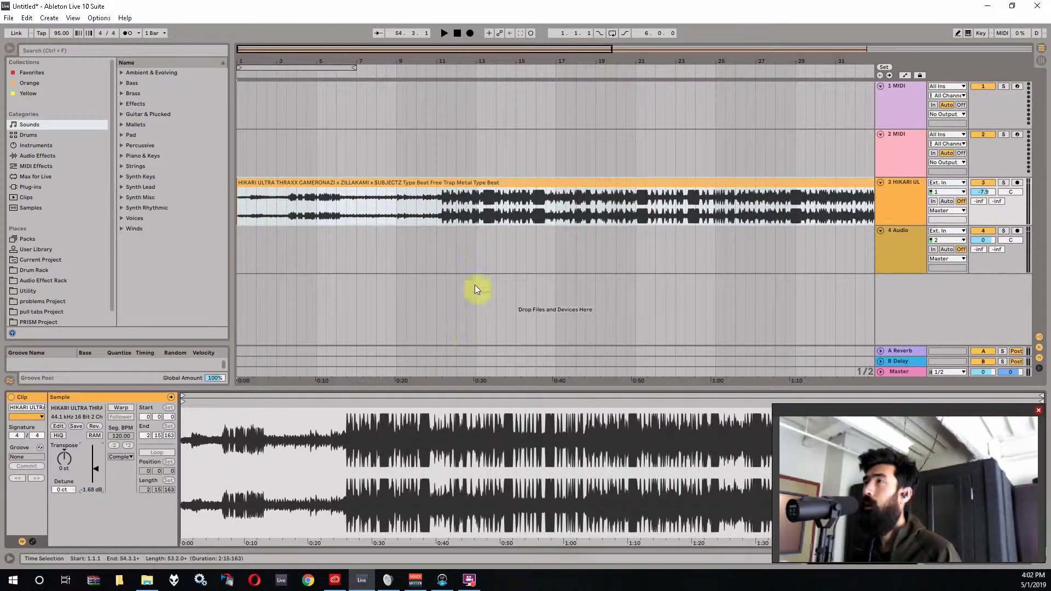
pyautogui.click(481, 215)
pyautogui.press('space')
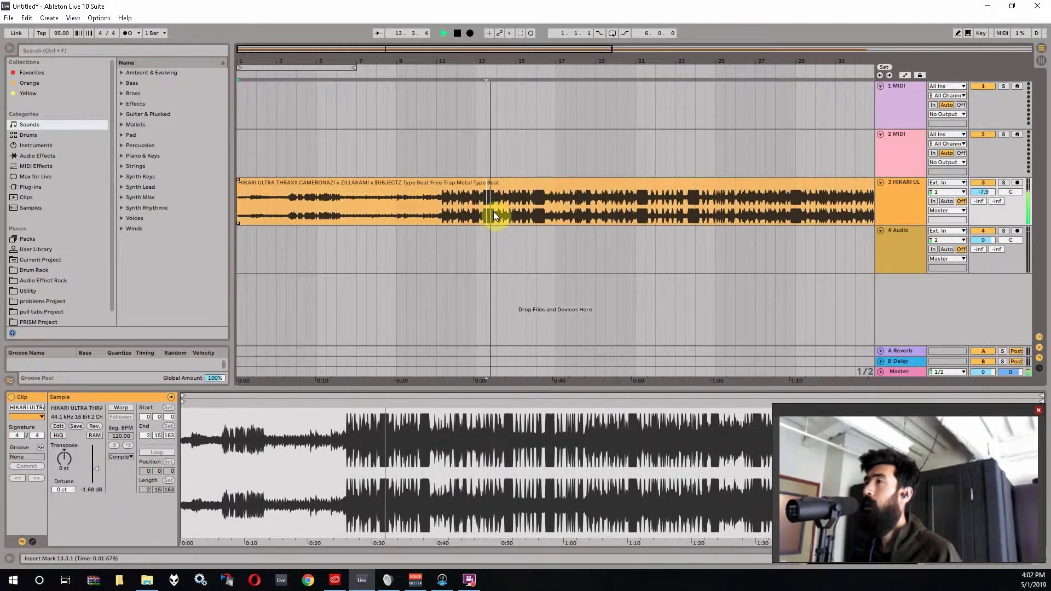
pyautogui.moveTo(950, 244); pyautogui.dragTo(950, 250)
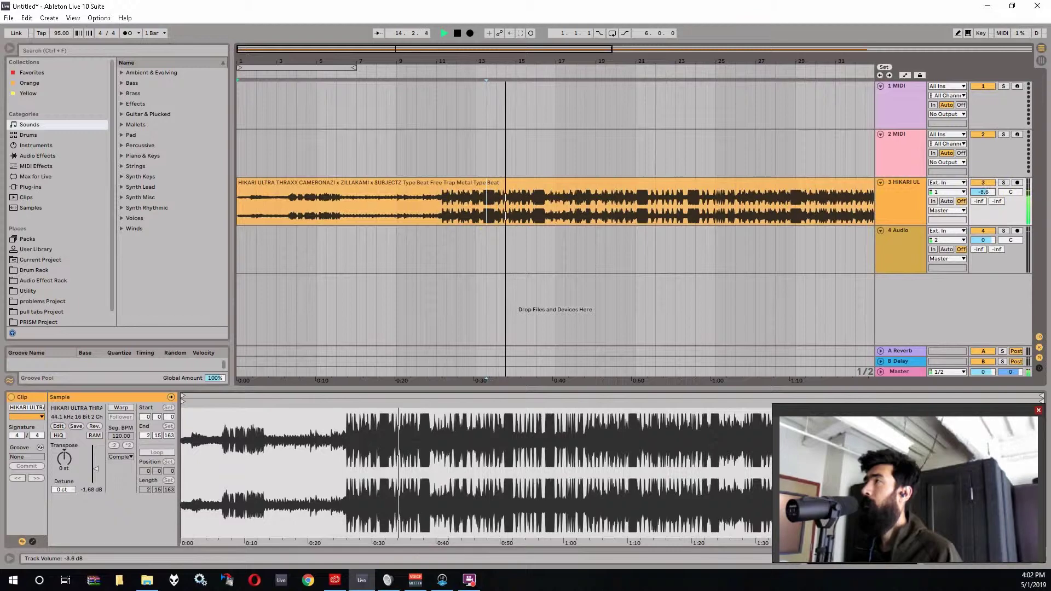
# - Stop playback and move the new clip's start marker to its first sound at 0:00:146
pyautogui.doubleClick(284, 49)
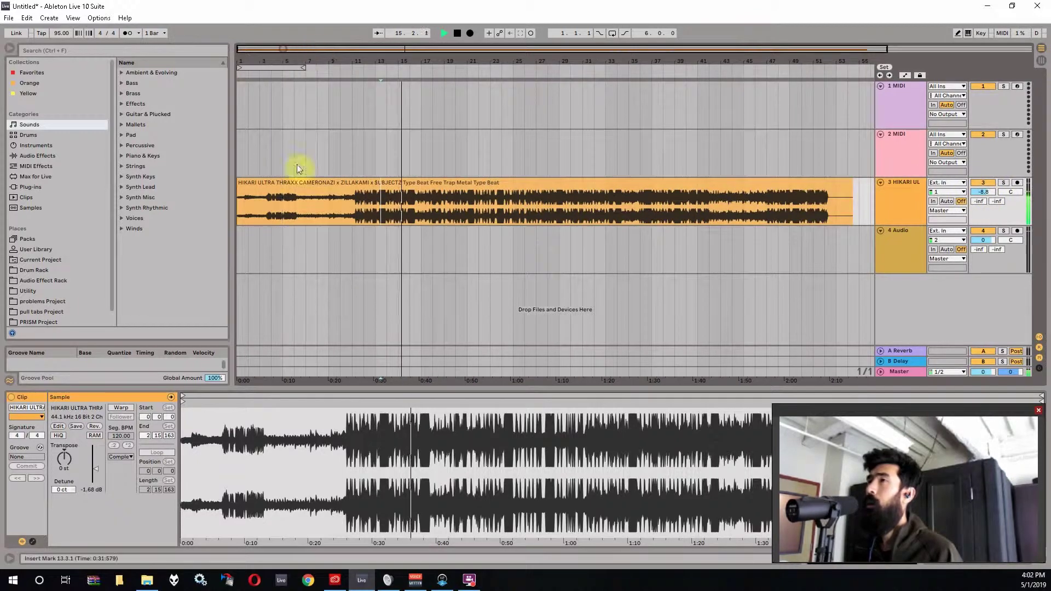
pyautogui.press('space')
pyautogui.moveTo(185, 409)
pyautogui.mouseDown()
pyautogui.moveTo(185, 482)
pyautogui.moveTo(184, 403)
pyautogui.moveTo(257, 411)
pyautogui.mouseUp()
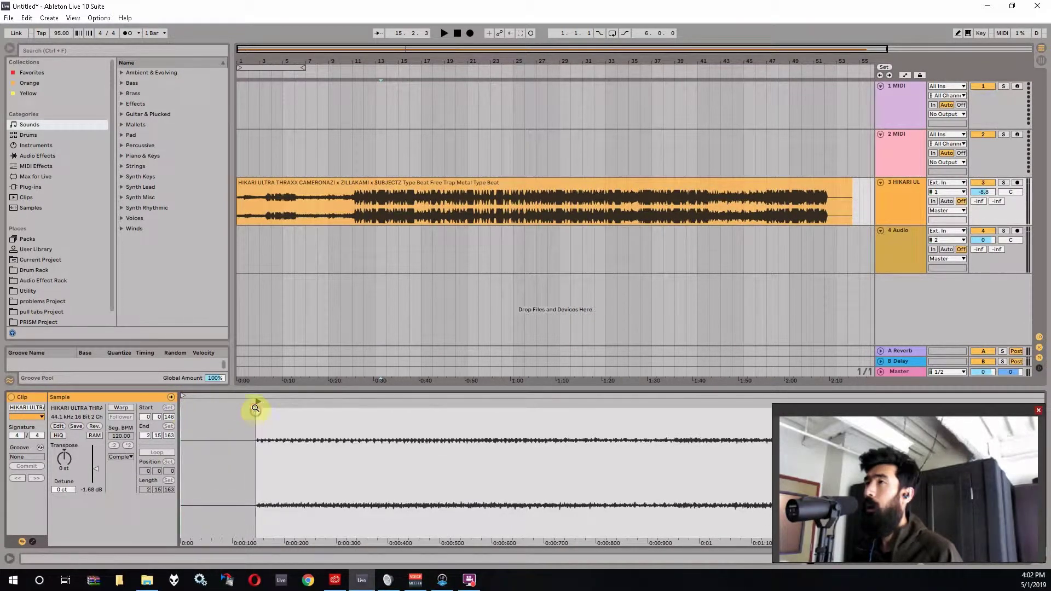
# - Play the new beat from bar 11, around the drop, to hear its pulse for tapping the tempo
pyautogui.click(353, 222)
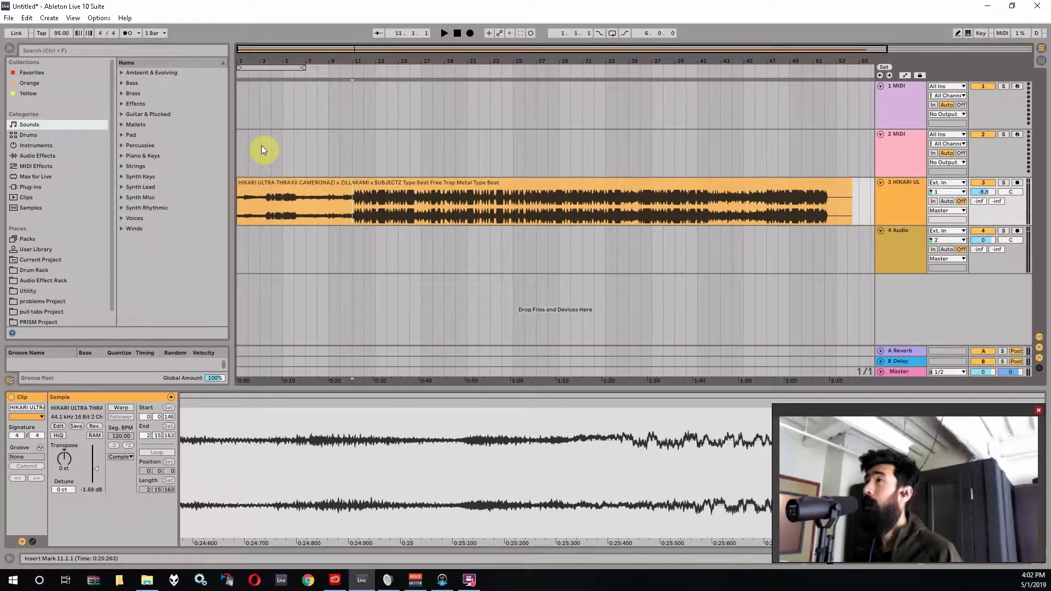
pyautogui.press('space')
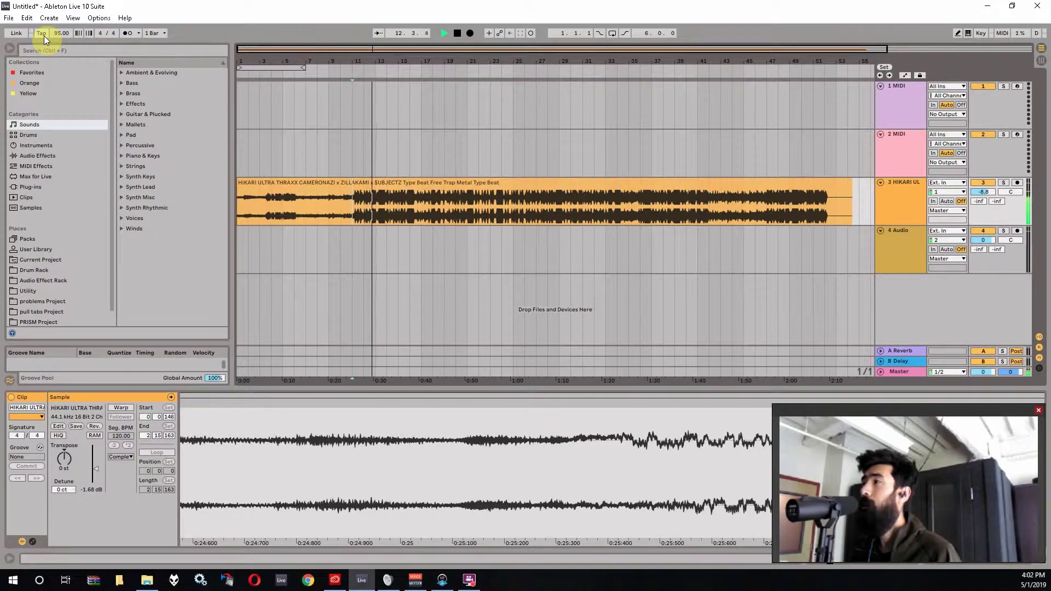
pyautogui.press('space')
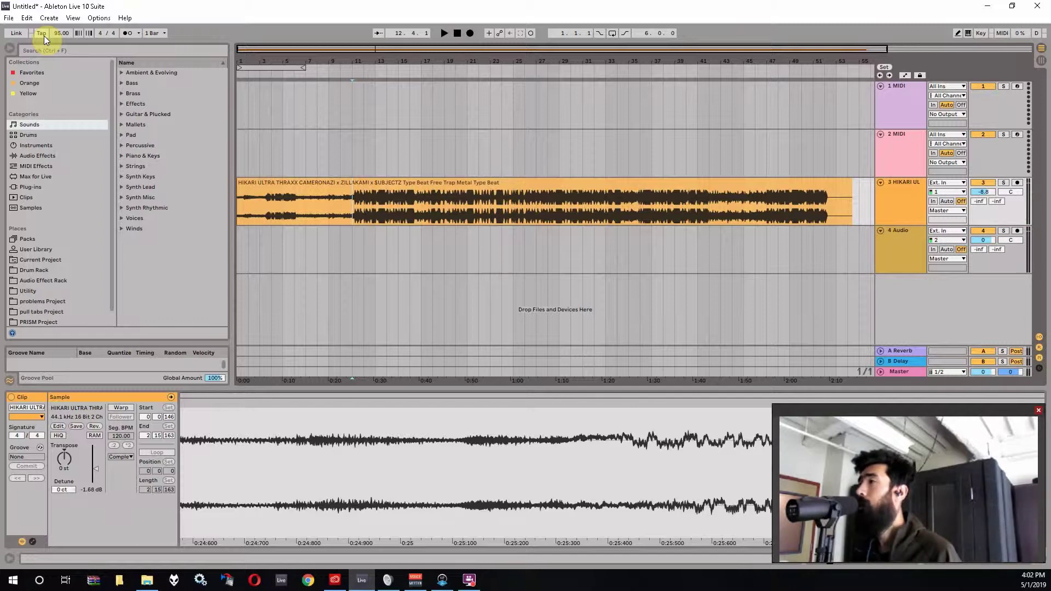
pyautogui.press('space')
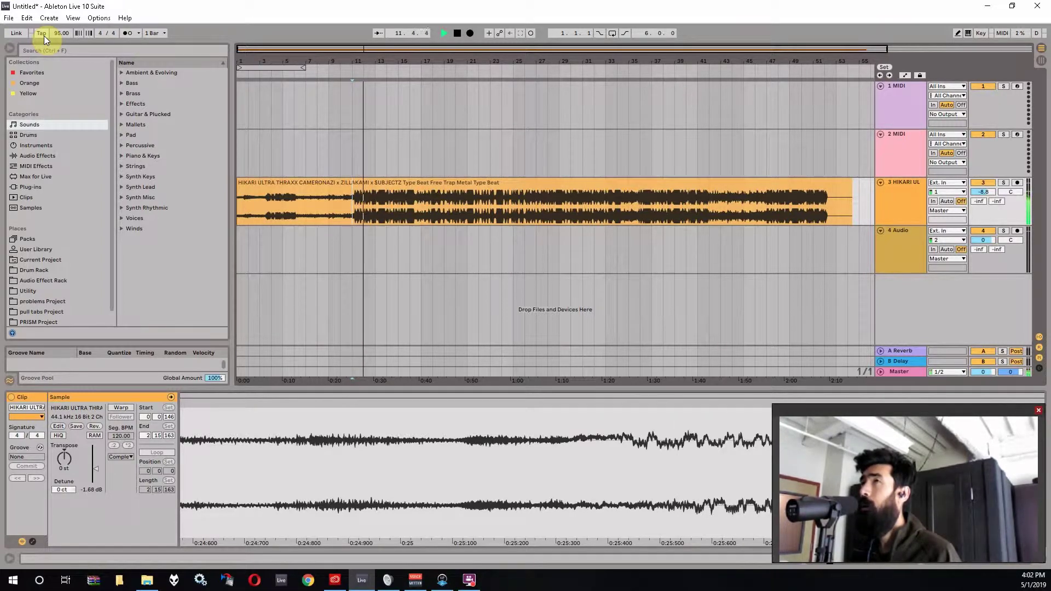
pyautogui.press('space')
# - Tap the song tempo in time with the beat to 149.80 BPM and stop playback
pyautogui.click(42, 32)
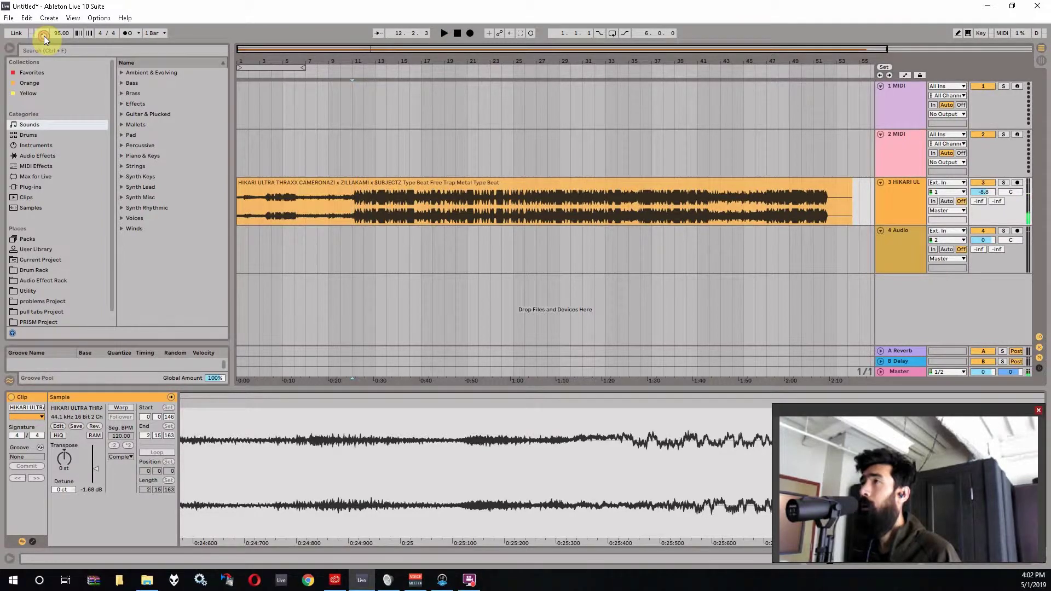
pyautogui.click(41, 32)
pyautogui.click(41, 33)
pyautogui.click(41, 33)
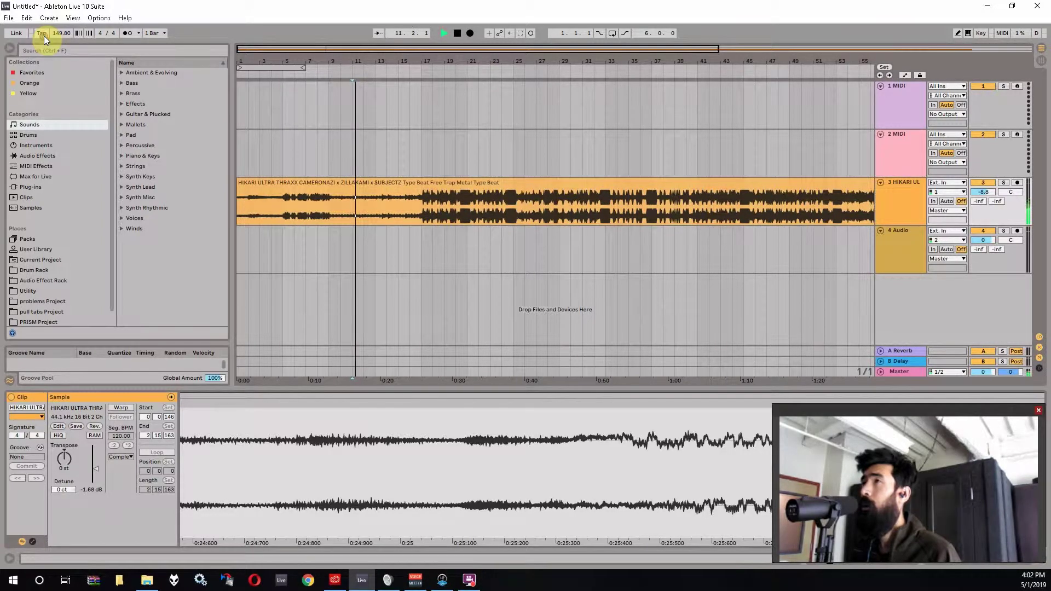
pyautogui.press('space')
# - Play the beat from just before bar 17 with the metronome on to compare it with the tapped tempo, then switch the metronome off
pyautogui.moveTo(363, 59); pyautogui.dragTo(456, 129)
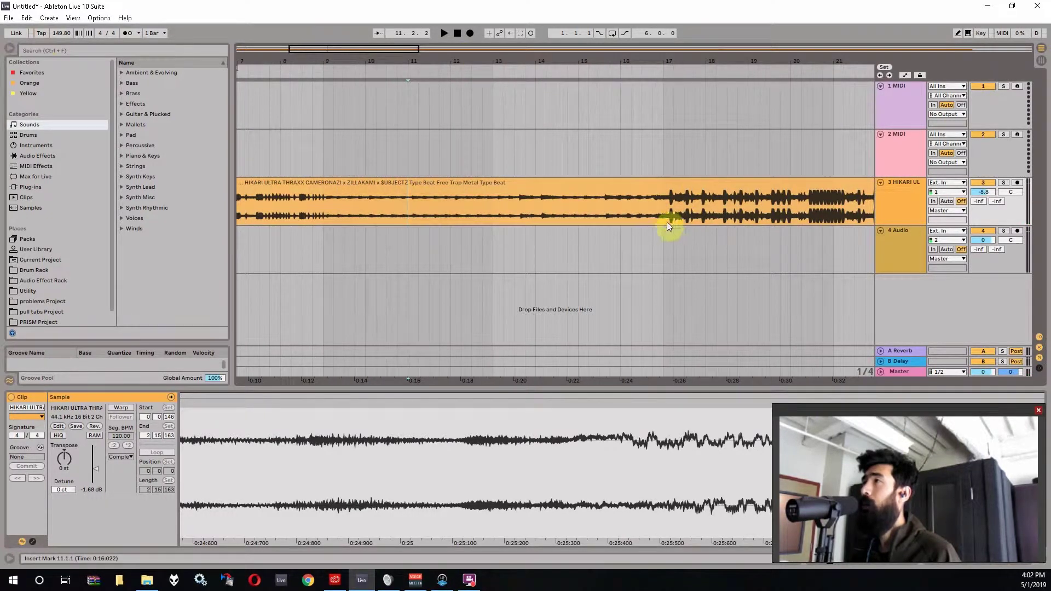
pyautogui.click(631, 207)
pyautogui.click(130, 31)
pyautogui.press('space')
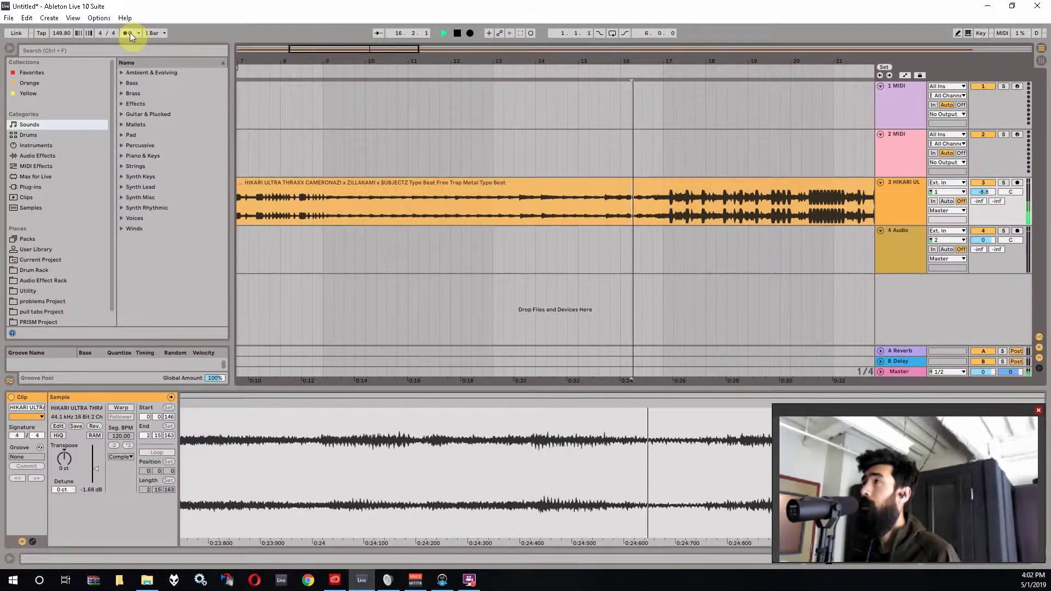
pyautogui.moveTo(384, 48)
pyautogui.mouseDown()
pyautogui.moveTo(385, 82)
pyautogui.moveTo(395, 83)
pyautogui.moveTo(375, 60)
pyautogui.mouseUp()
pyautogui.press('space')
pyautogui.click(128, 32)
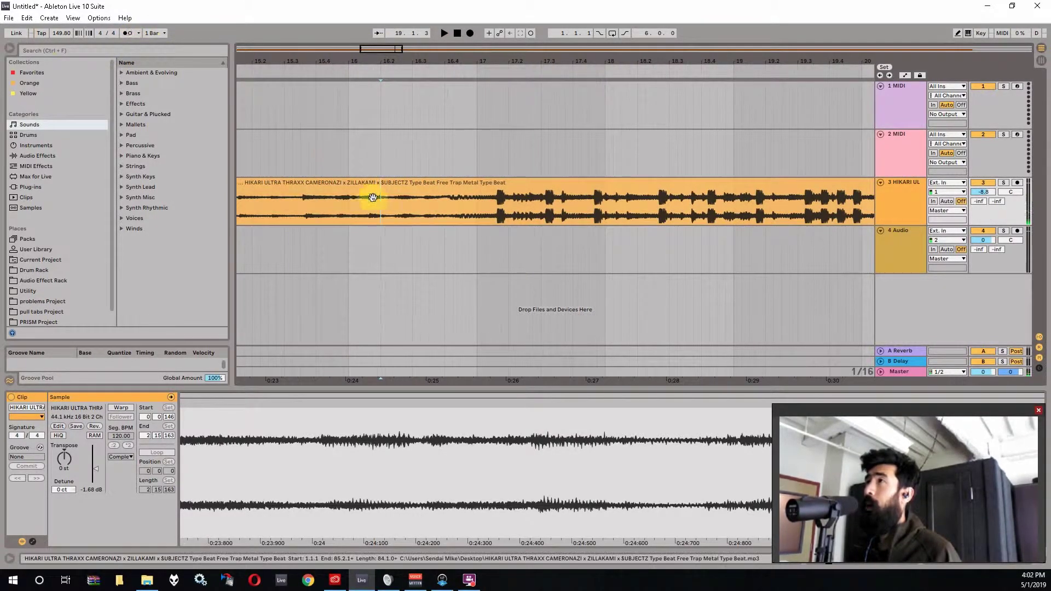
# - Set the arrangement grid to a fixed 4-bar spacing with the insert mark at bar 17
pyautogui.moveTo(443, 110); pyautogui.dragTo(484, 120)
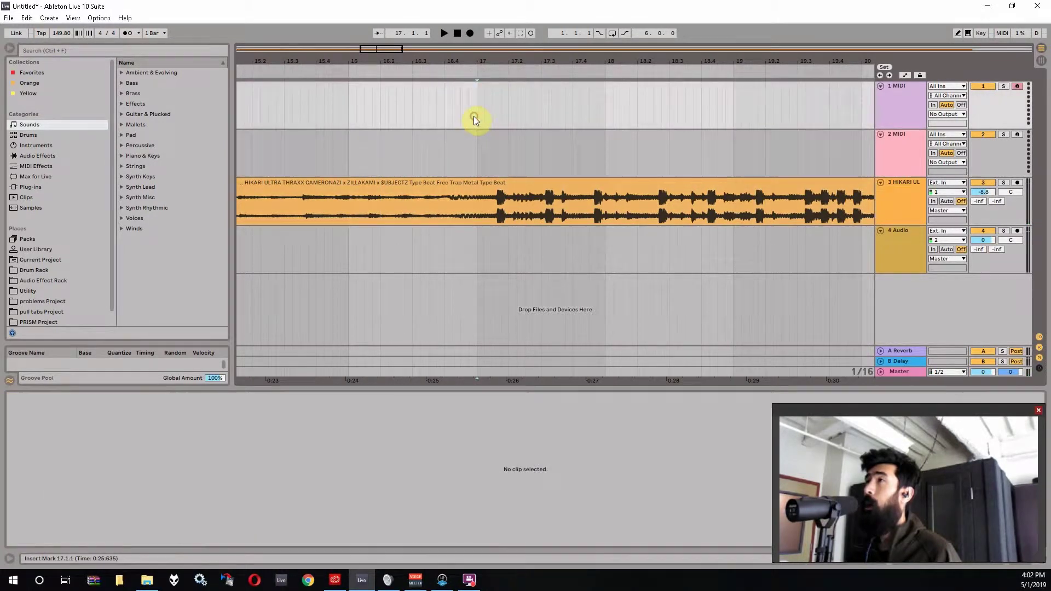
pyautogui.rightClick(474, 116)
pyautogui.click(518, 216)
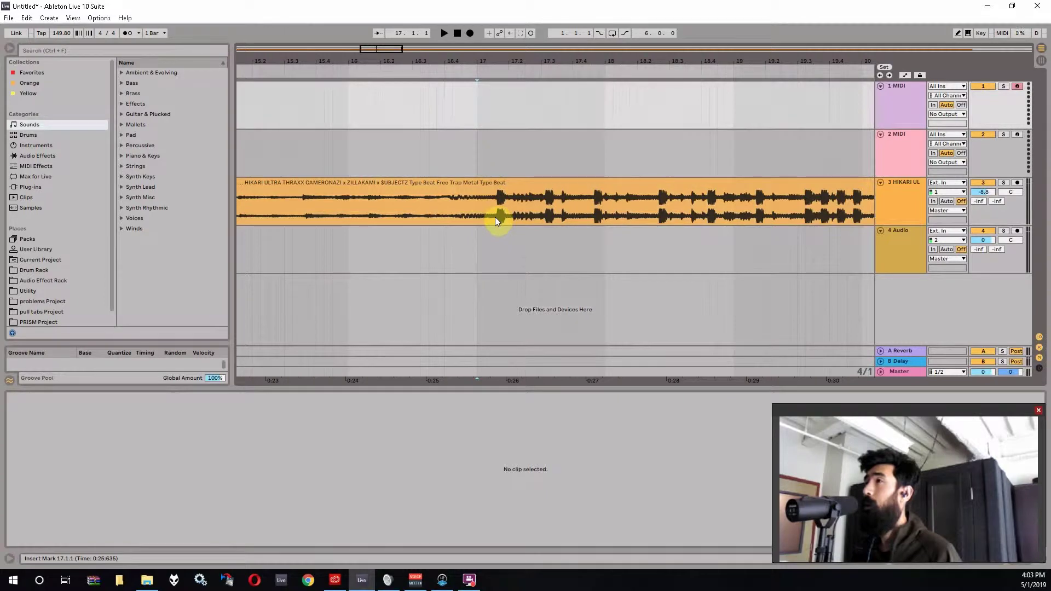
# - Select the intro of the track 3 clip from bar 1 to bar 17 and extend the loop brace to 16 bars
pyautogui.moveTo(385, 49); pyautogui.dragTo(385, 17)
pyautogui.click(412, 214)
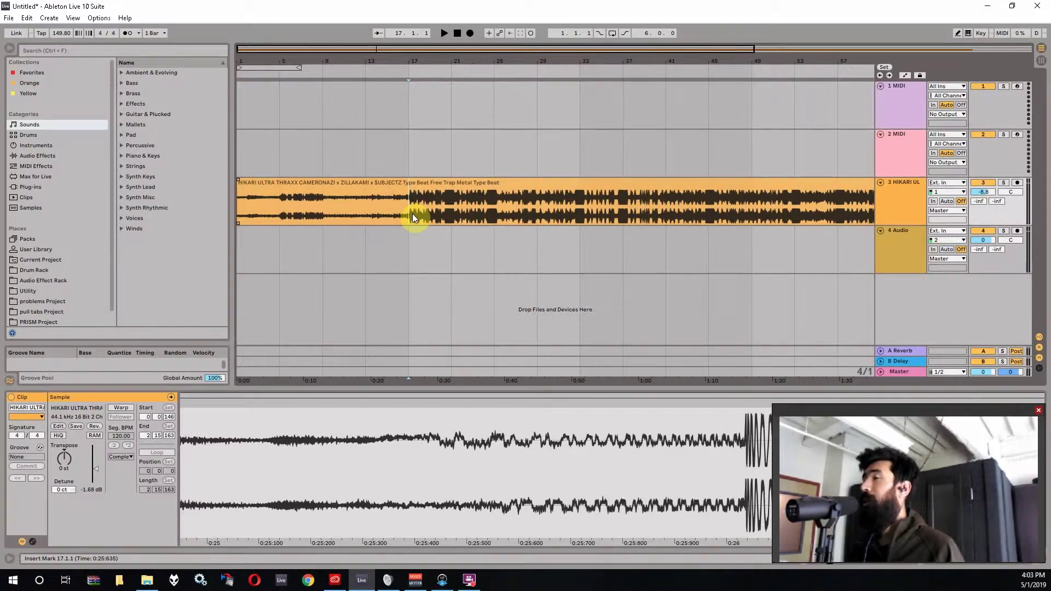
pyautogui.moveTo(408, 202); pyautogui.dragTo(212, 181)
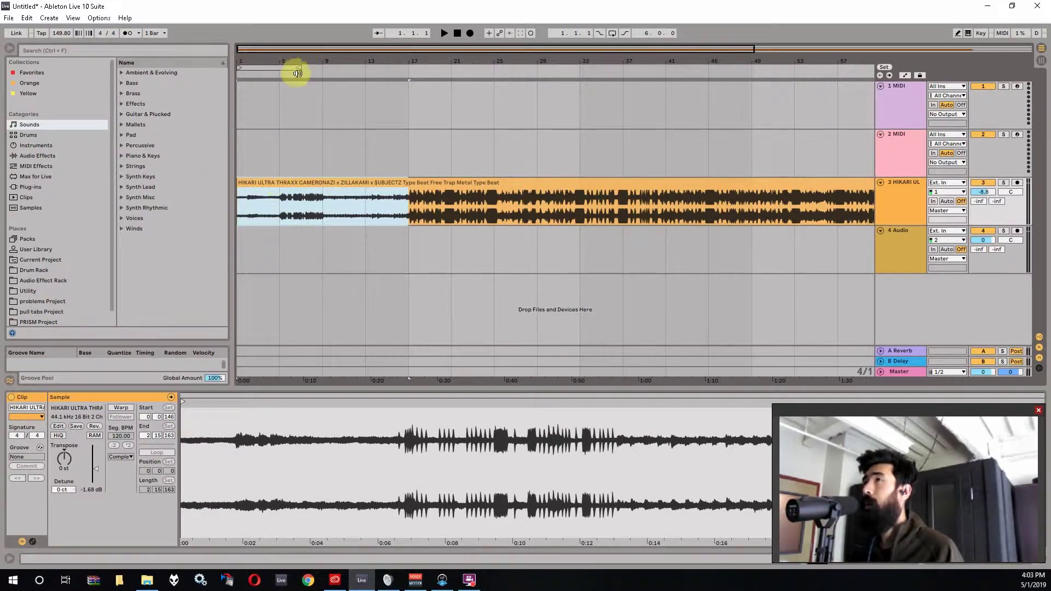
pyautogui.moveTo(299, 67); pyautogui.dragTo(390, 76)
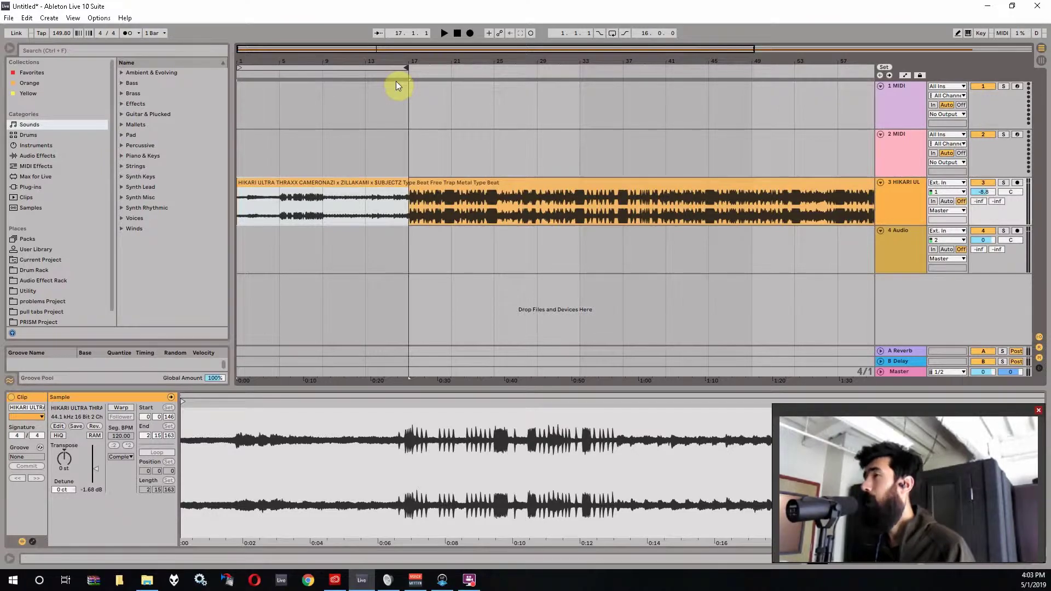
# - Compare 148 and 149 BPM against the drop at bar 17 and set the song tempo to 149 BPM
pyautogui.moveTo(422, 48); pyautogui.dragTo(370, 123)
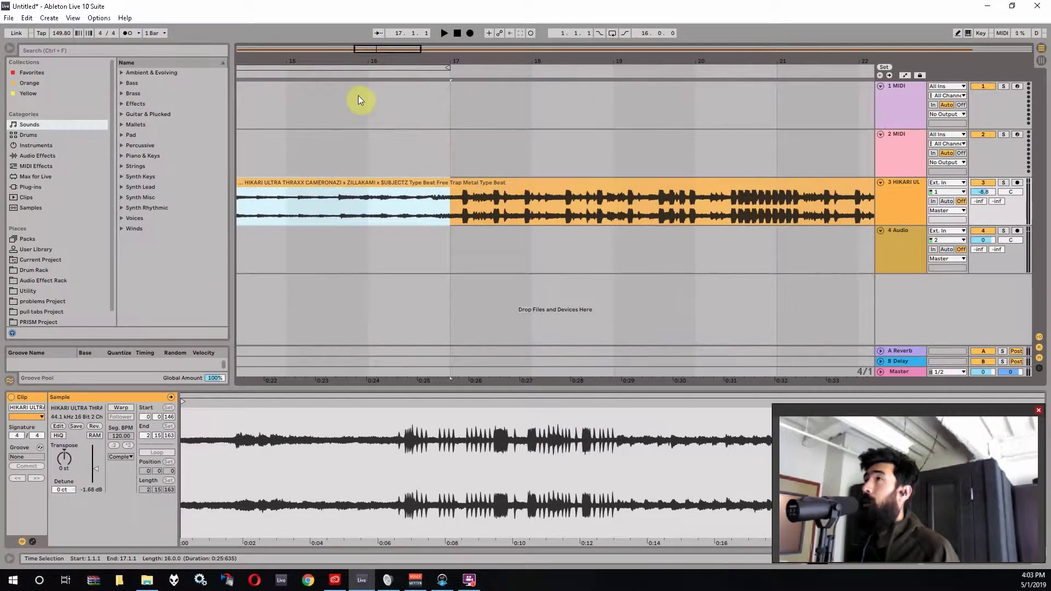
pyautogui.click(445, 218)
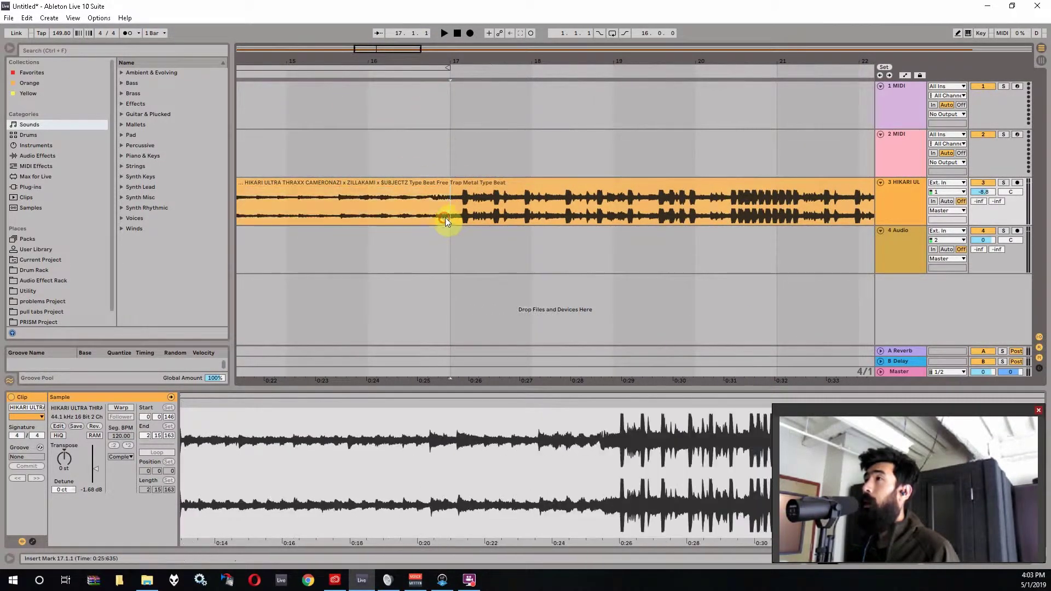
pyautogui.click(61, 32)
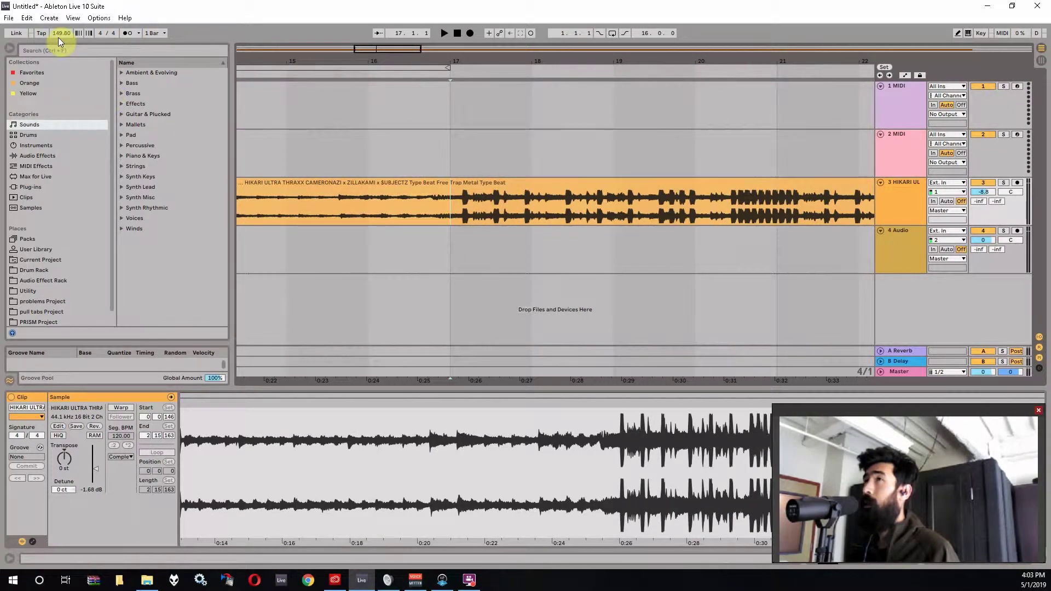
pyautogui.write('148')
pyautogui.press('Return')
pyautogui.press('Up')
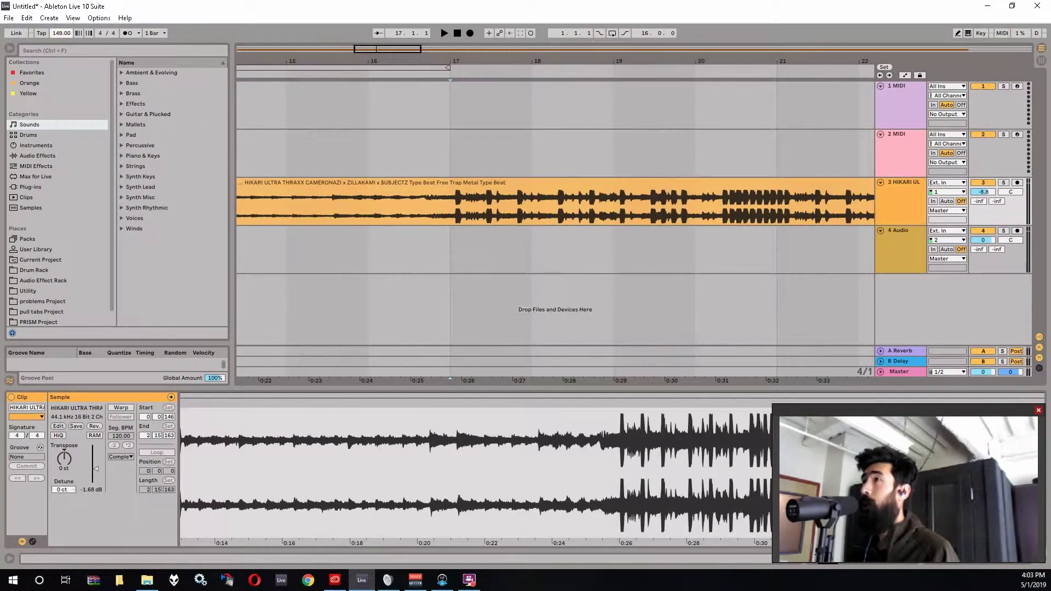
pyautogui.press('Down')
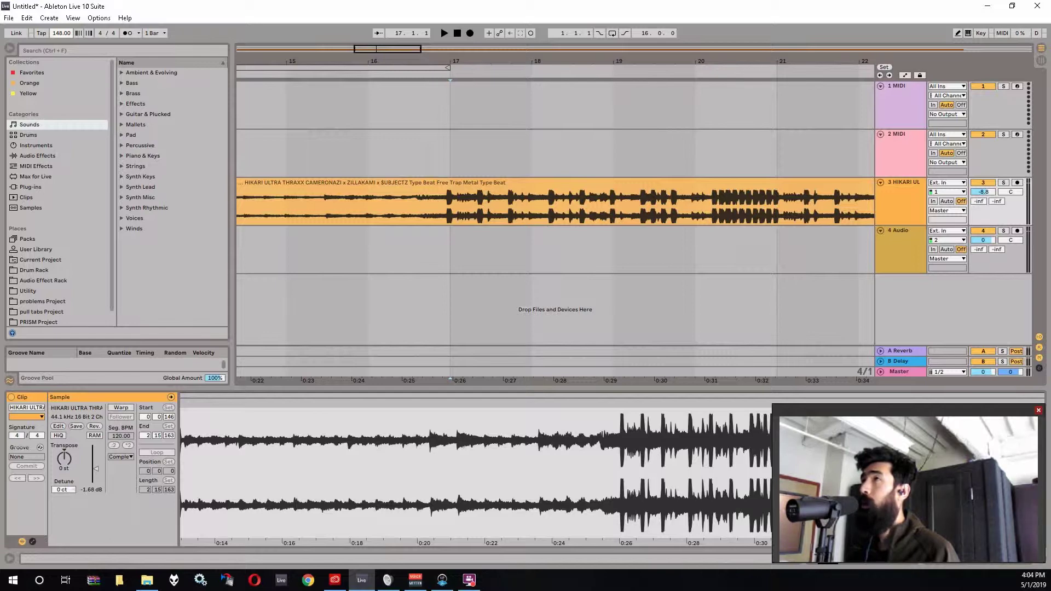
pyautogui.press('Up')
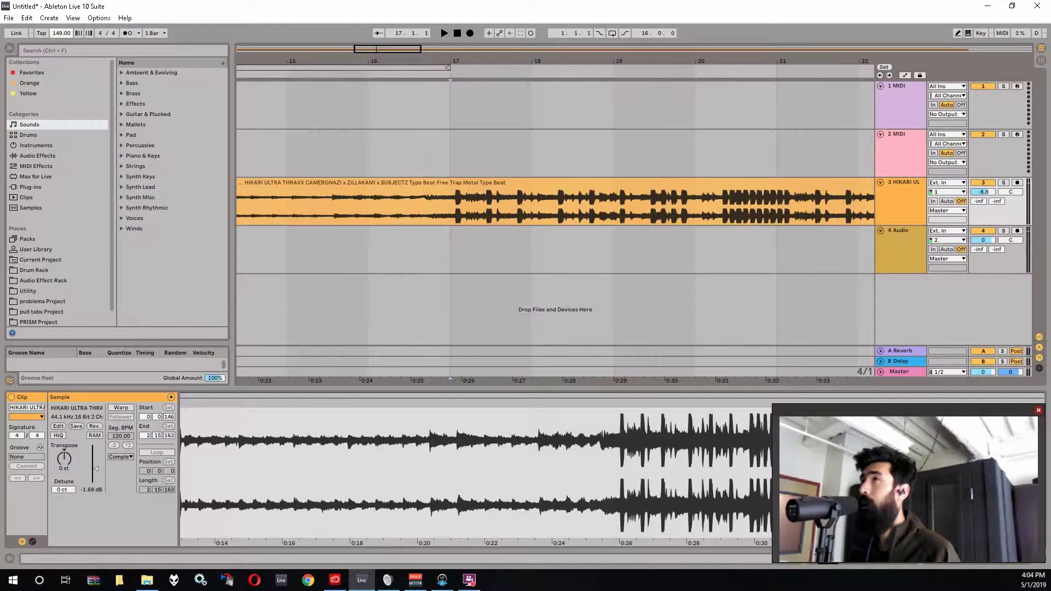
# - Play the drop from bar 17 with the metronome to check the 149 BPM tempo
pyautogui.moveTo(376, 49); pyautogui.dragTo(381, 122)
pyautogui.press('space')
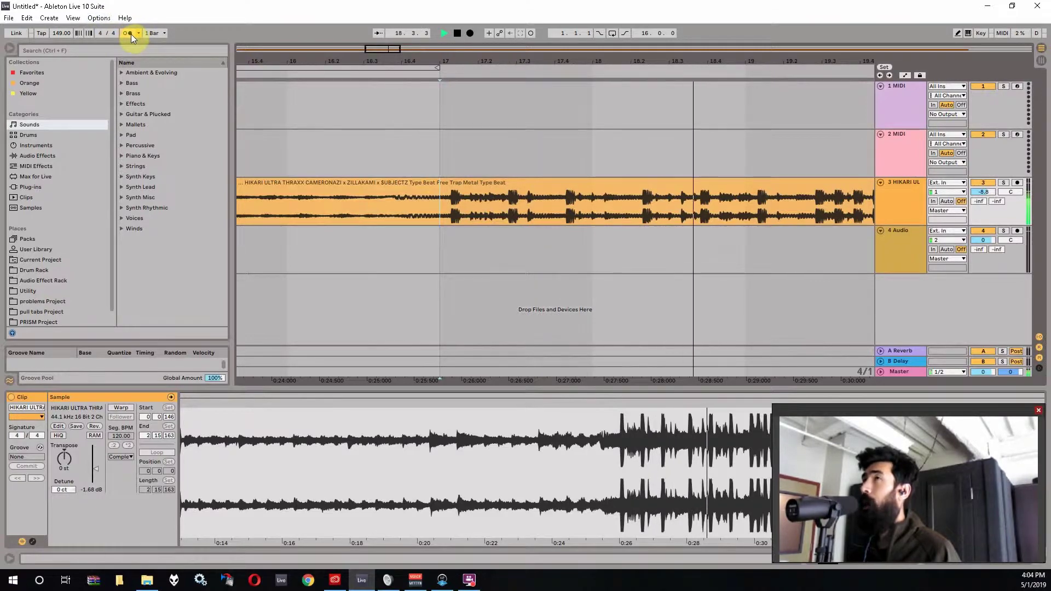
pyautogui.press('space')
# - Set the song tempo to 148 BPM and play the drop again with the metronome
pyautogui.moveTo(62, 33); pyautogui.dragTo(61, 37)
pyautogui.press('space')
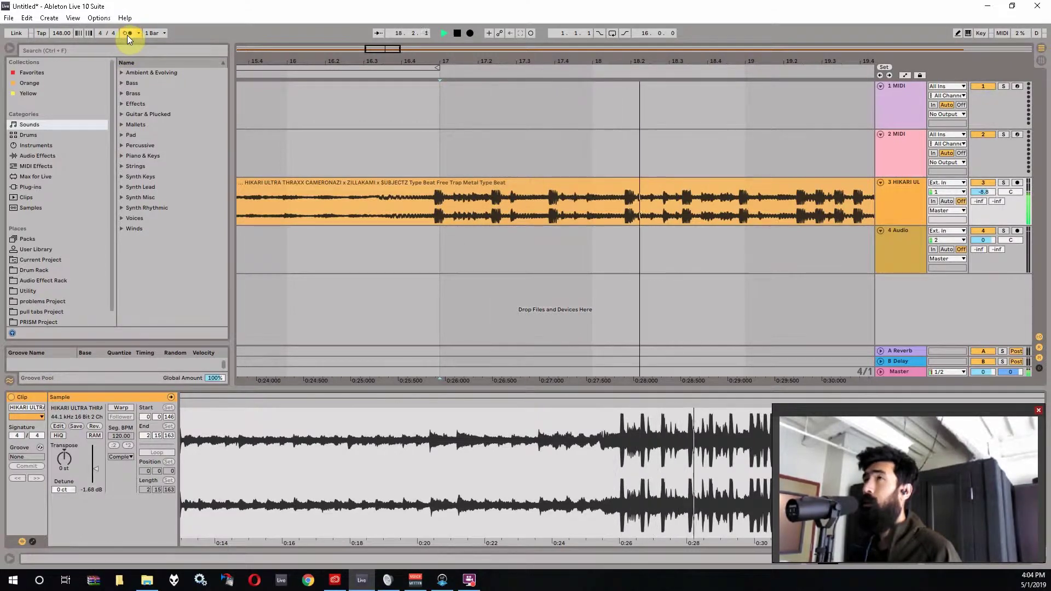
pyautogui.press('space')
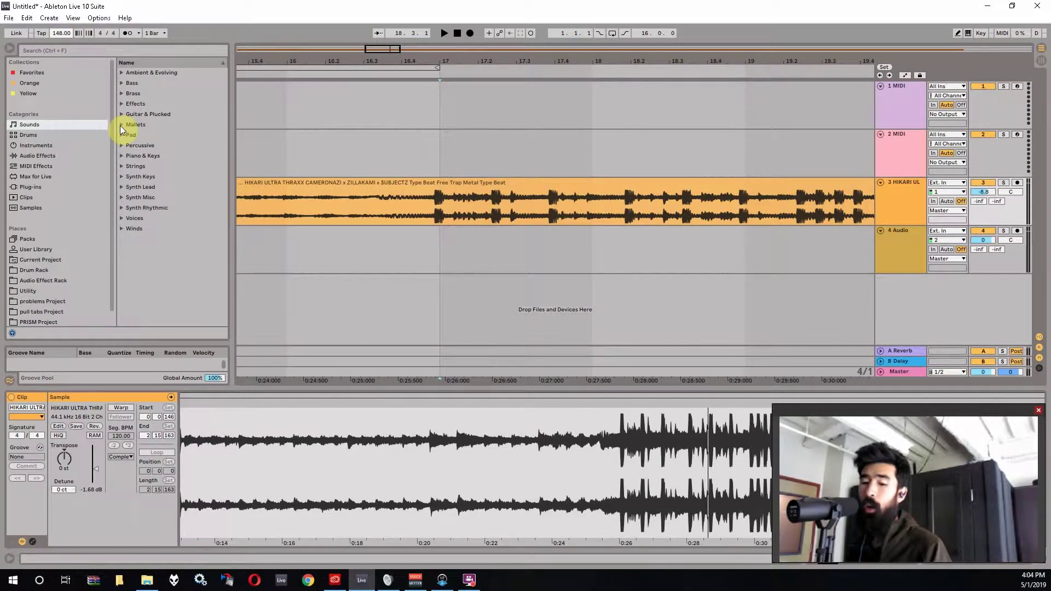
# - Set the song tempo to 148.5 BPM and compare the drop's first transient with bar 17 up close
pyautogui.write('.5')
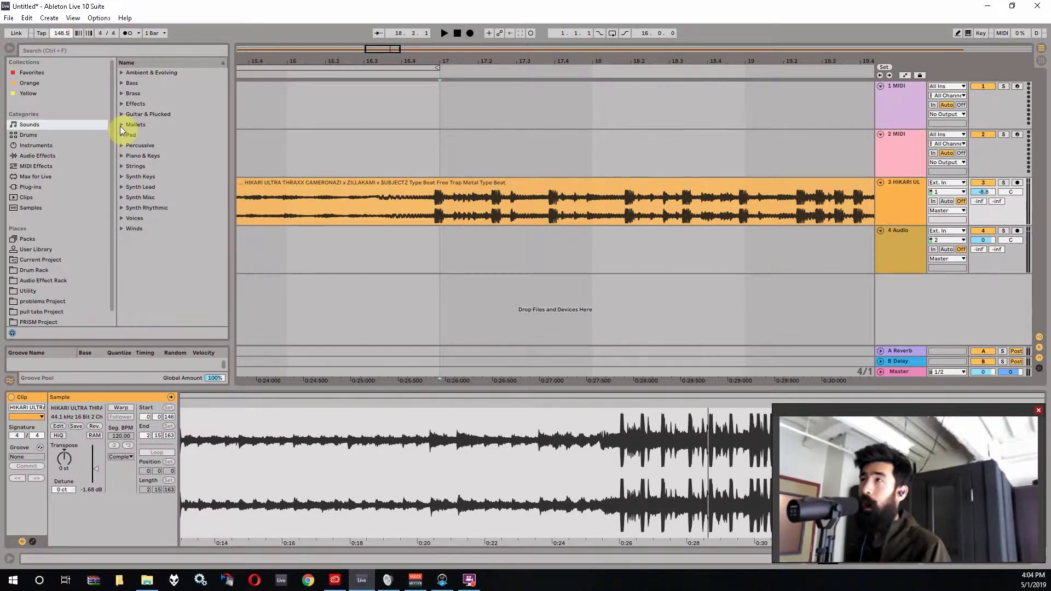
pyautogui.press('Return')
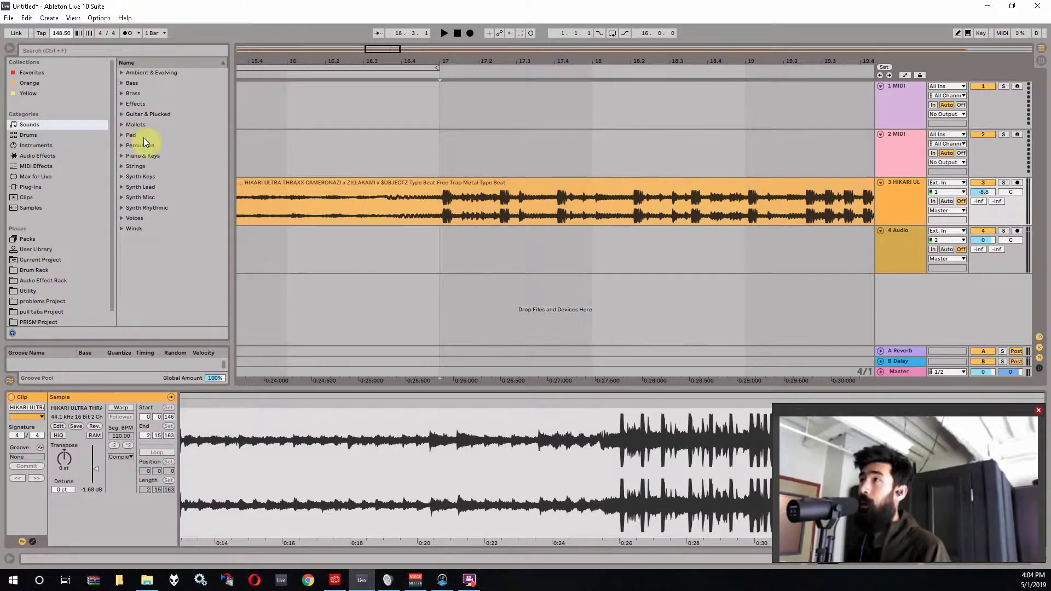
pyautogui.moveTo(380, 48); pyautogui.dragTo(378, 84)
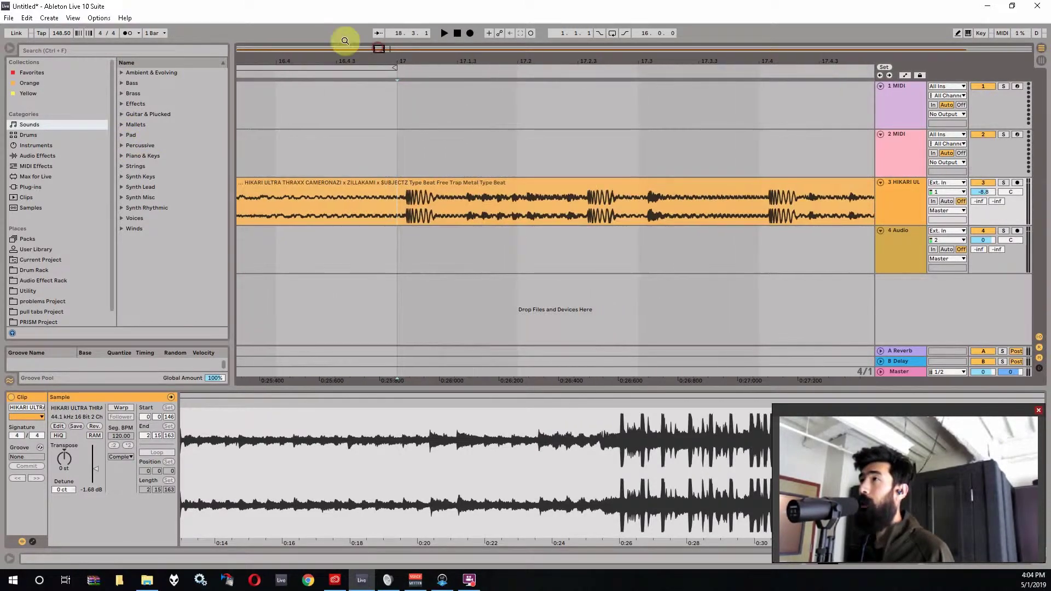
# - Set the song tempo to 148.25 BPM to bring the drop's transient closer to bar 17
pyautogui.click(60, 34)
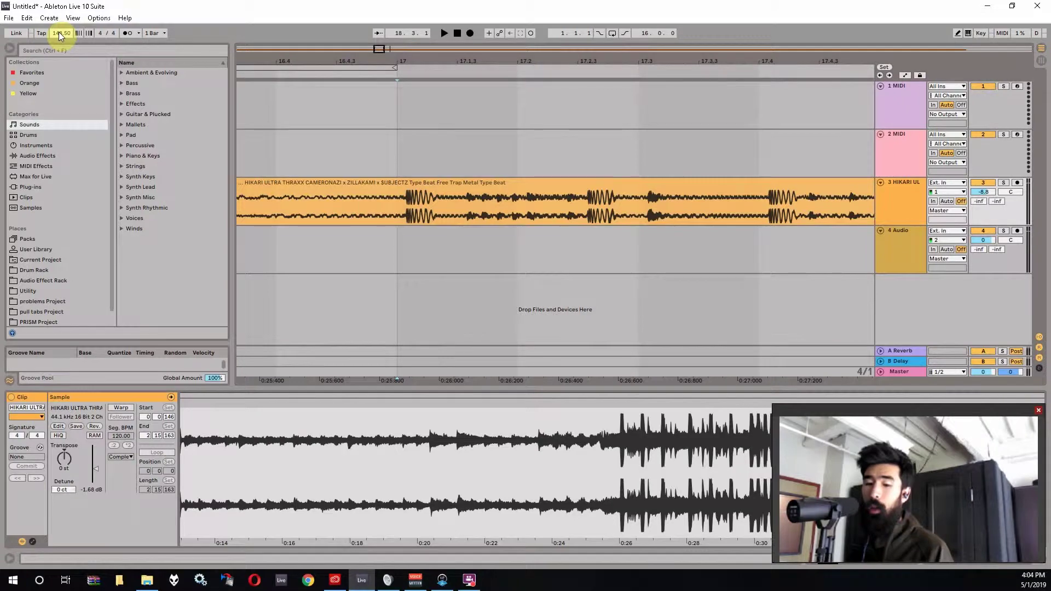
pyautogui.write('148.2')
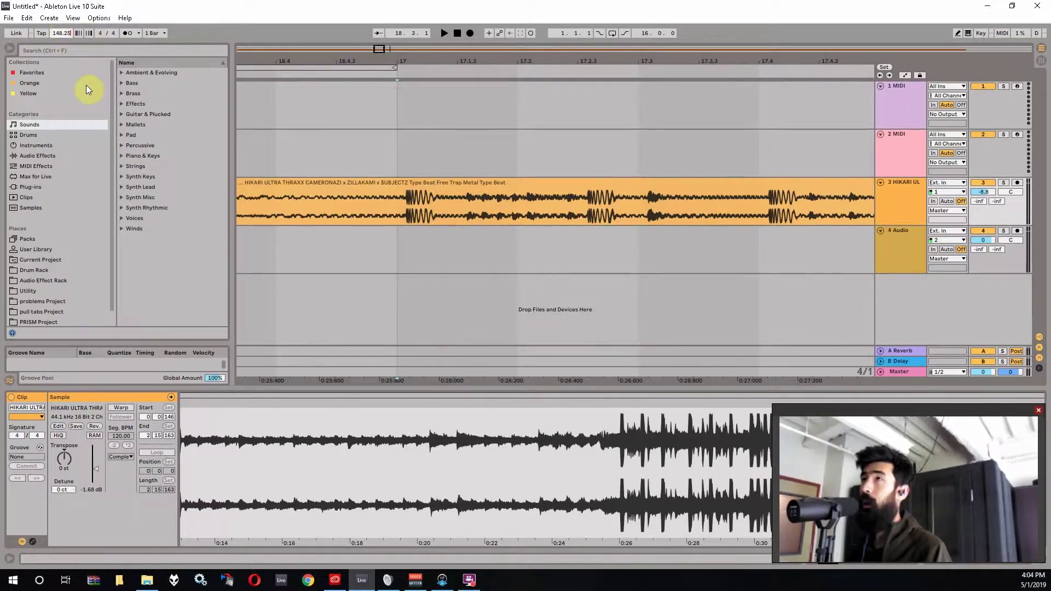
pyautogui.click(381, 218)
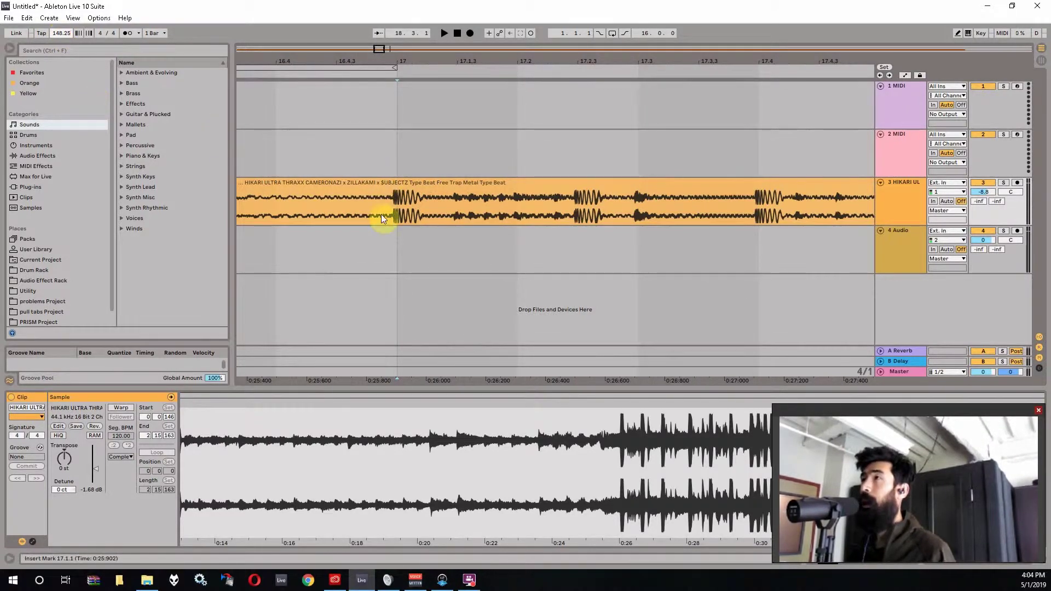
# - Play the drop around bar 17 with the metronome on to check the 148.25 BPM tempo
pyautogui.moveTo(378, 51)
pyautogui.mouseDown()
pyautogui.moveTo(378, 82)
pyautogui.moveTo(378, 54)
pyautogui.mouseUp()
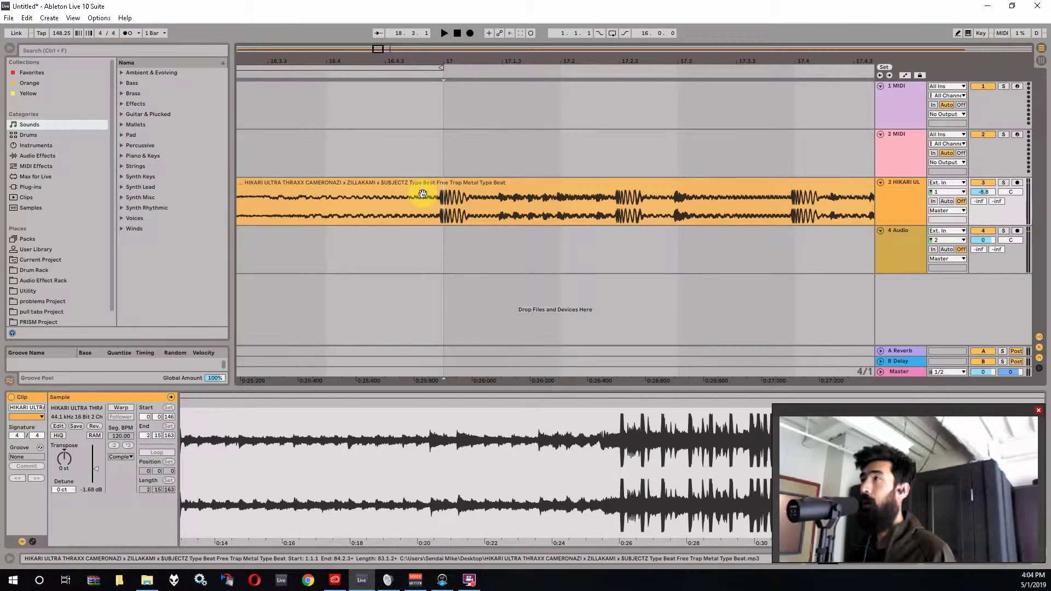
pyautogui.click(126, 34)
pyautogui.press('space')
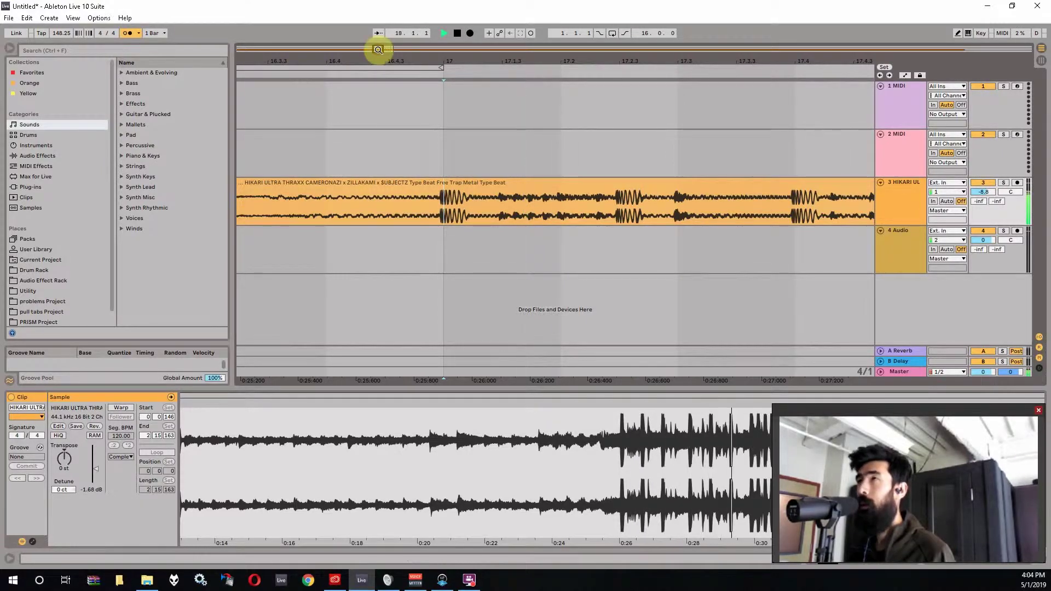
pyautogui.press('space')
# - Play the beat from bar 57 with the metronome to check the timing deeper into the song, then switch the metronome off
pyautogui.moveTo(378, 50); pyautogui.dragTo(379, 3)
pyautogui.moveTo(824, 53)
pyautogui.mouseDown()
pyautogui.moveTo(751, 110)
pyautogui.moveTo(539, 109)
pyautogui.moveTo(821, 52)
pyautogui.mouseUp()
pyautogui.moveTo(712, 45)
pyautogui.mouseDown()
pyautogui.moveTo(713, 120)
pyautogui.moveTo(713, 52)
pyautogui.mouseUp()
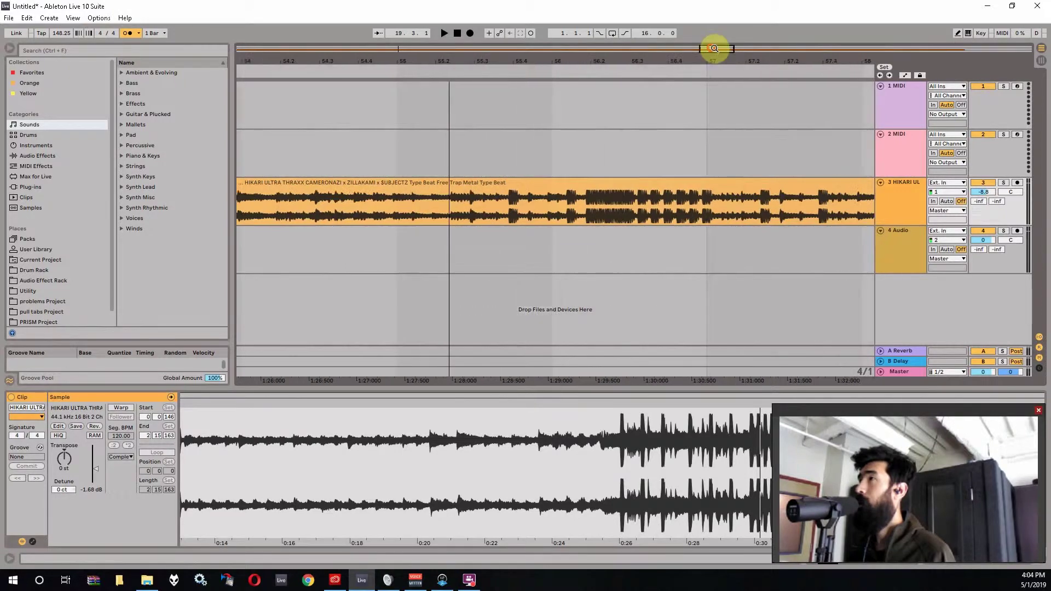
pyautogui.click(709, 212)
pyautogui.press('space')
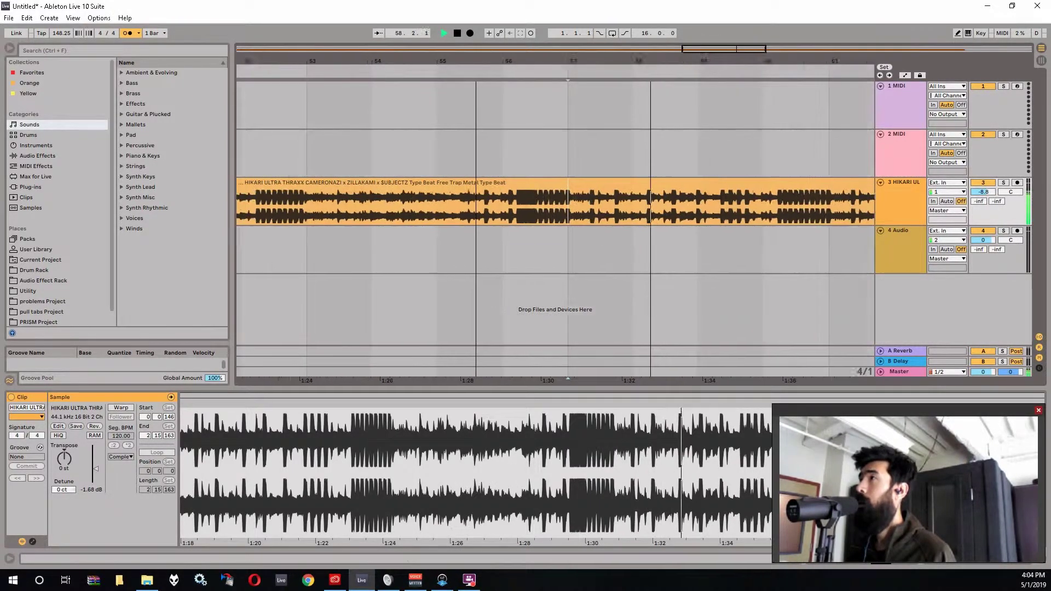
pyautogui.moveTo(617, 61); pyautogui.dragTo(554, 54)
pyautogui.press('space')
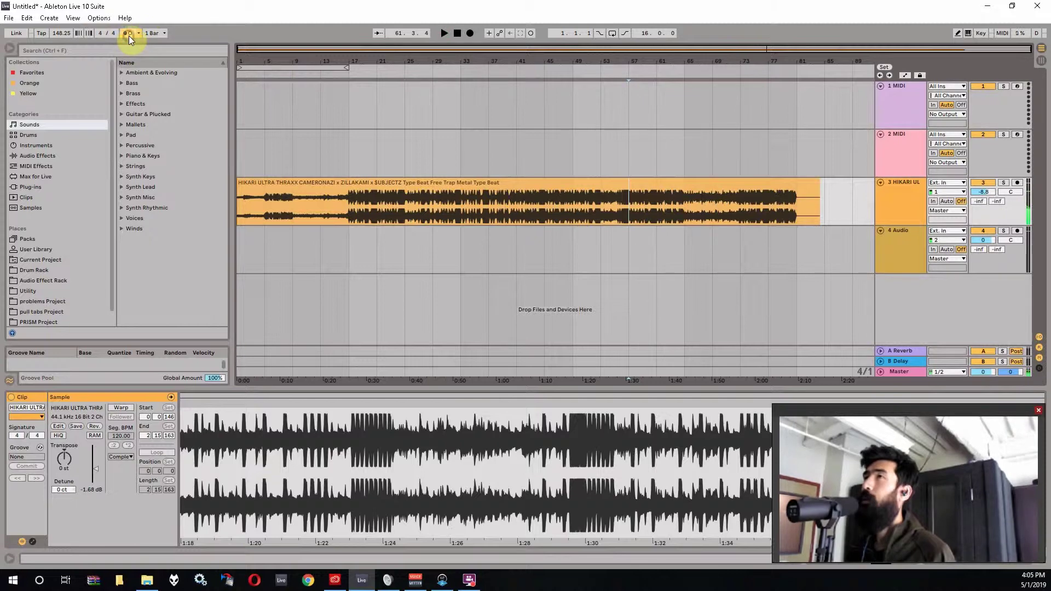
pyautogui.click(129, 35)
# - Refine the song tempo through 148.3 to 148.31 BPM against the drop's first transient at bar 17
pyautogui.moveTo(340, 49); pyautogui.dragTo(298, 137)
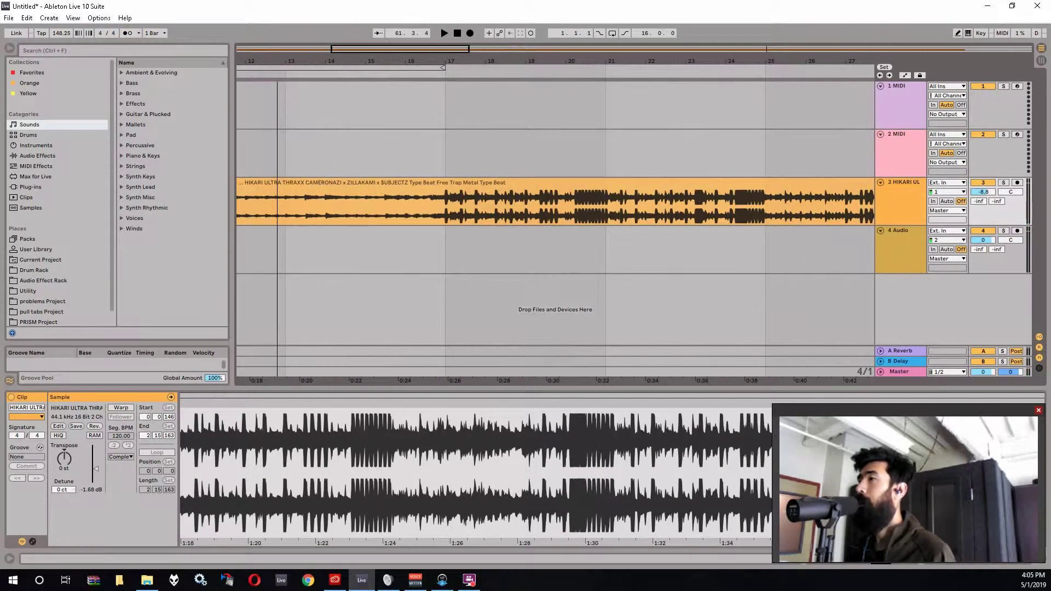
pyautogui.click(349, 48)
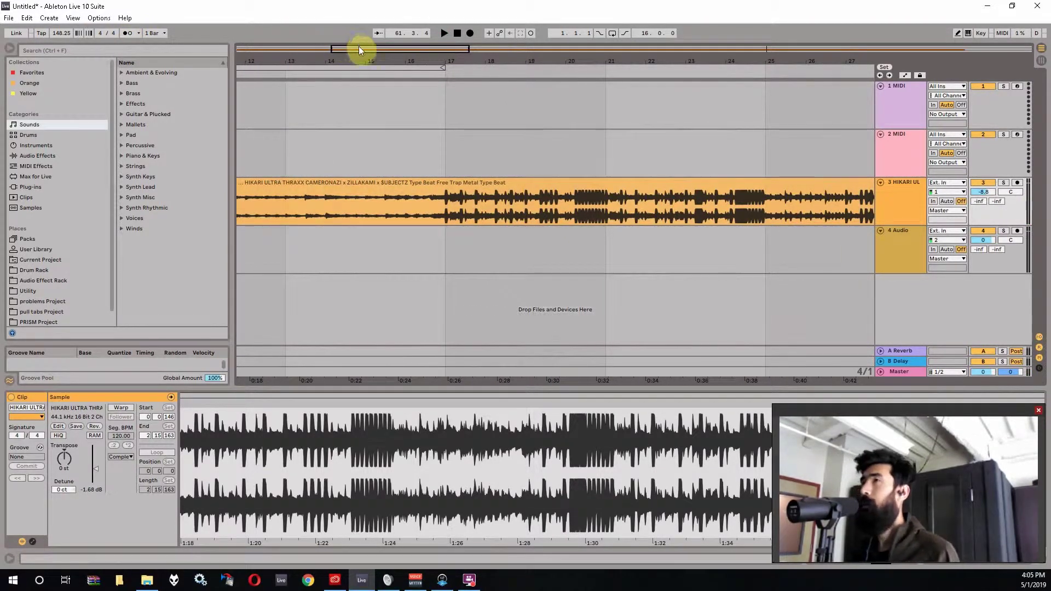
pyautogui.moveTo(359, 49); pyautogui.dragTo(377, 99)
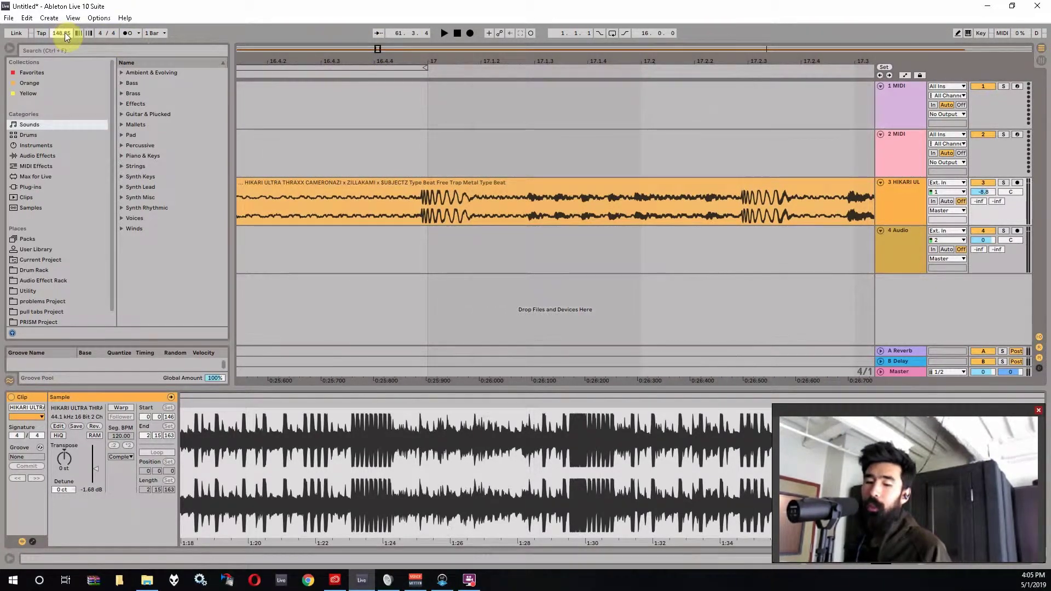
pyautogui.write('148.3')
pyautogui.press('Return')
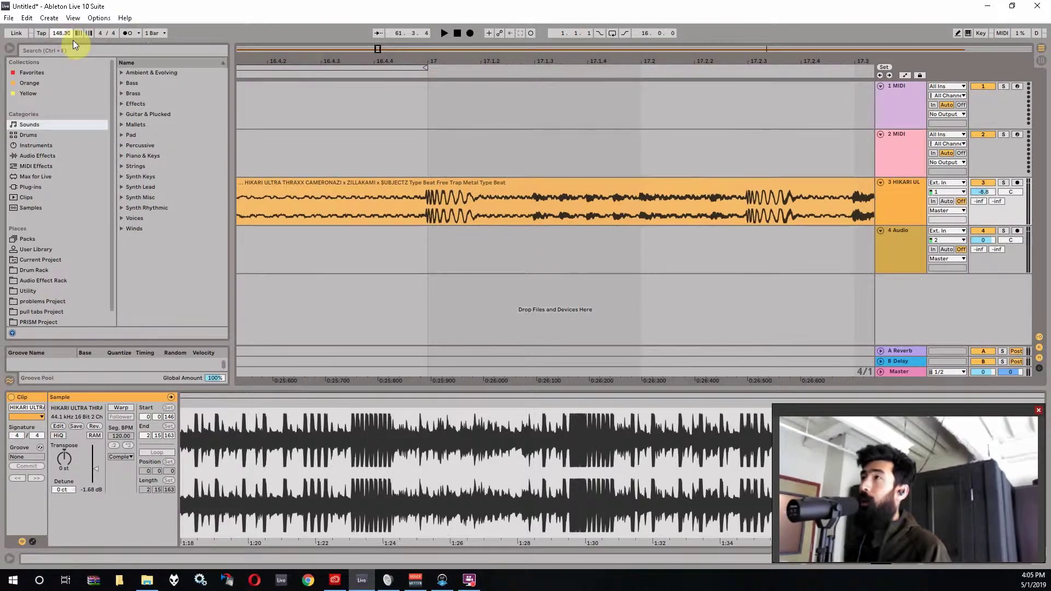
pyautogui.write('148')
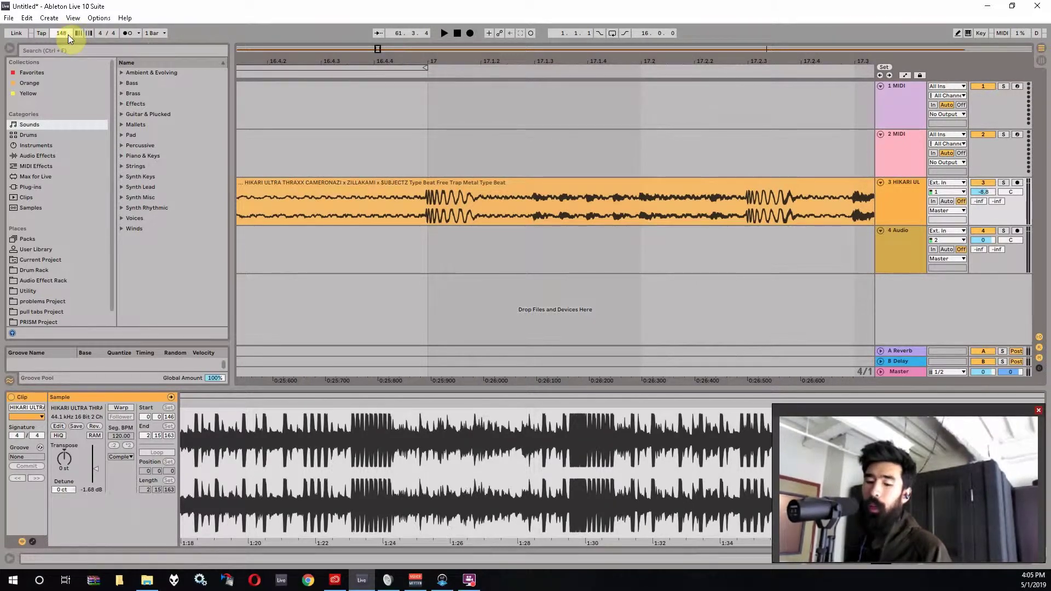
pyautogui.write('.31')
pyautogui.press('Return')
# - Set the song tempo to 120 BPM
pyautogui.write('1')
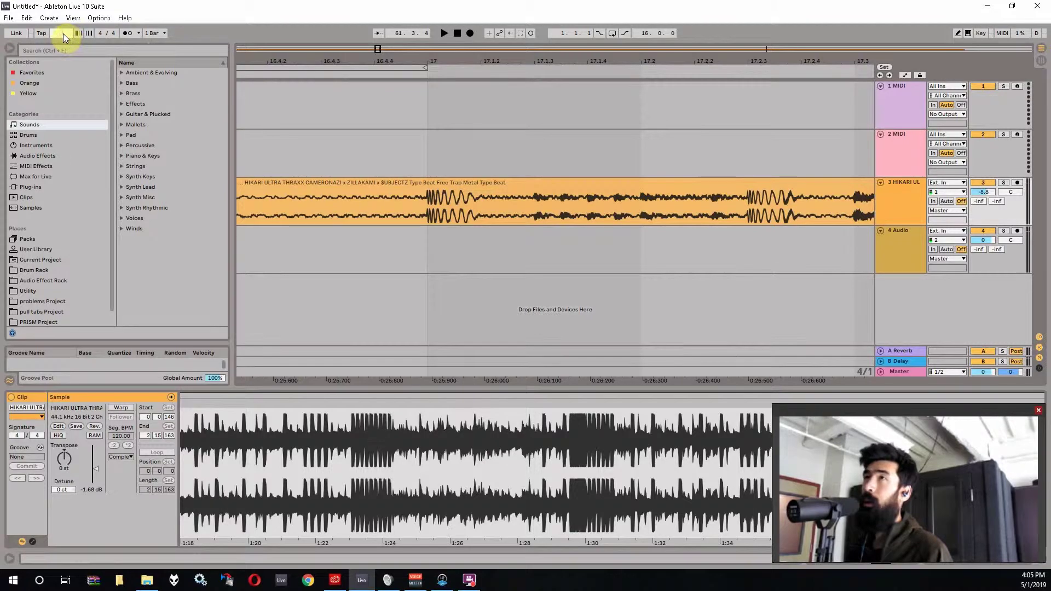
pyautogui.write('20')
pyautogui.press('Return')
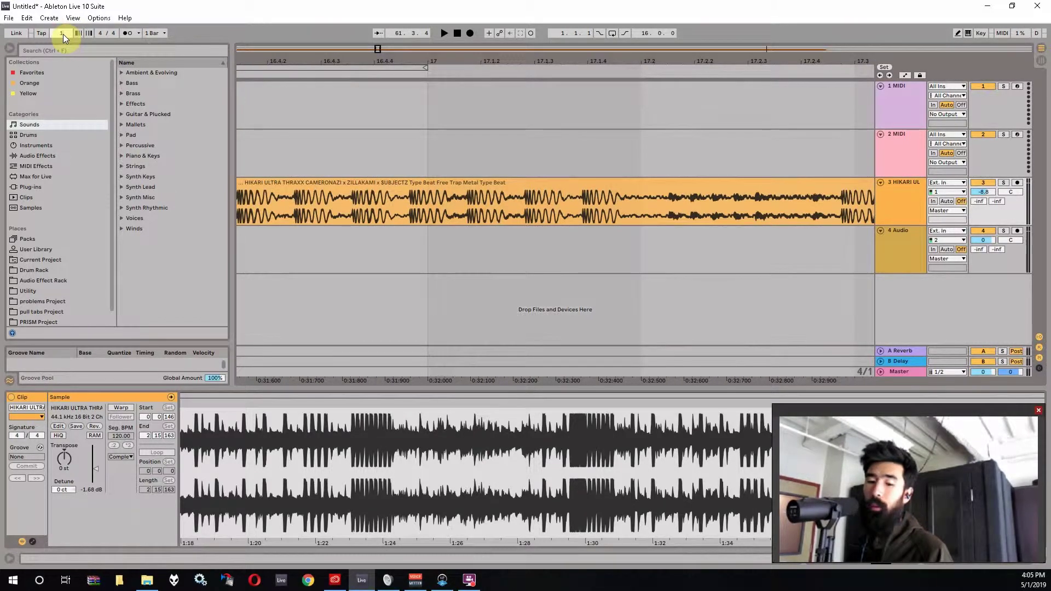
# - Set the song tempo to 148.31 BPM and inspect how the beat's transients line up with the grid near bar 53
pyautogui.write('148.31')
pyautogui.press('Return')
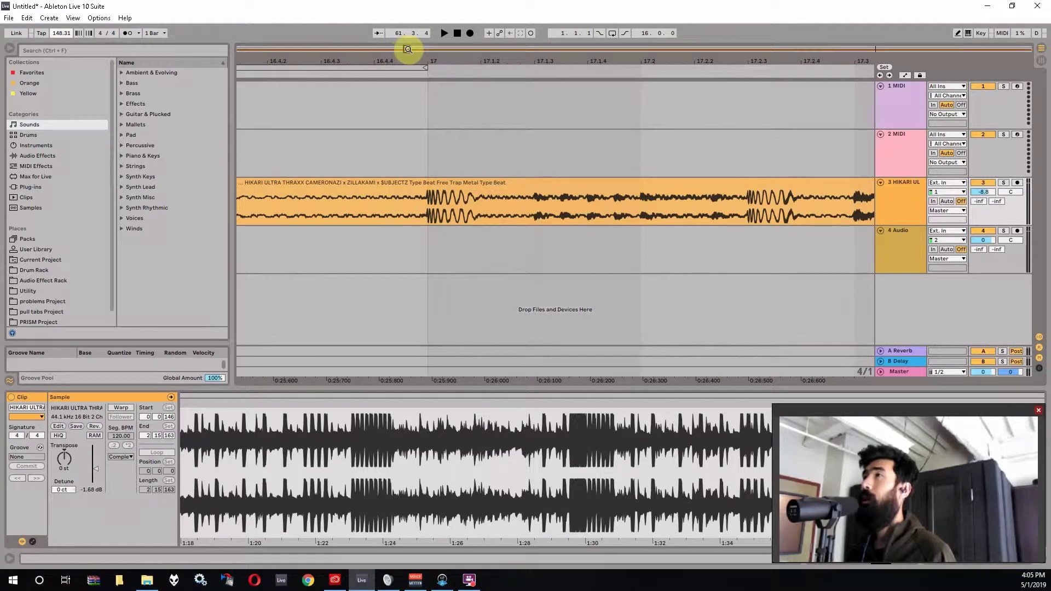
pyautogui.moveTo(408, 49); pyautogui.dragTo(758, 160)
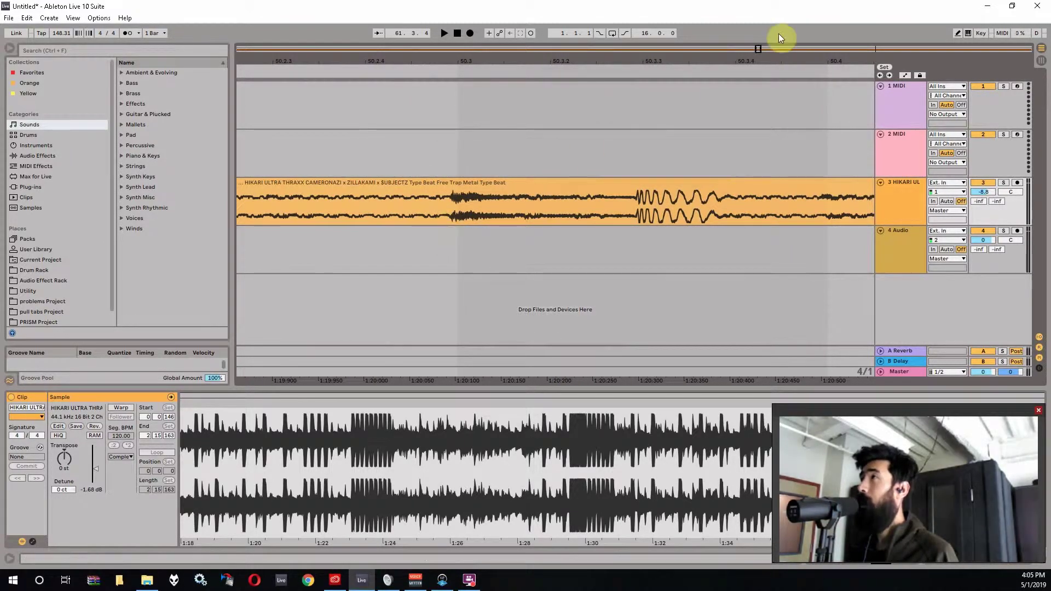
pyautogui.moveTo(758, 50); pyautogui.dragTo(788, 49)
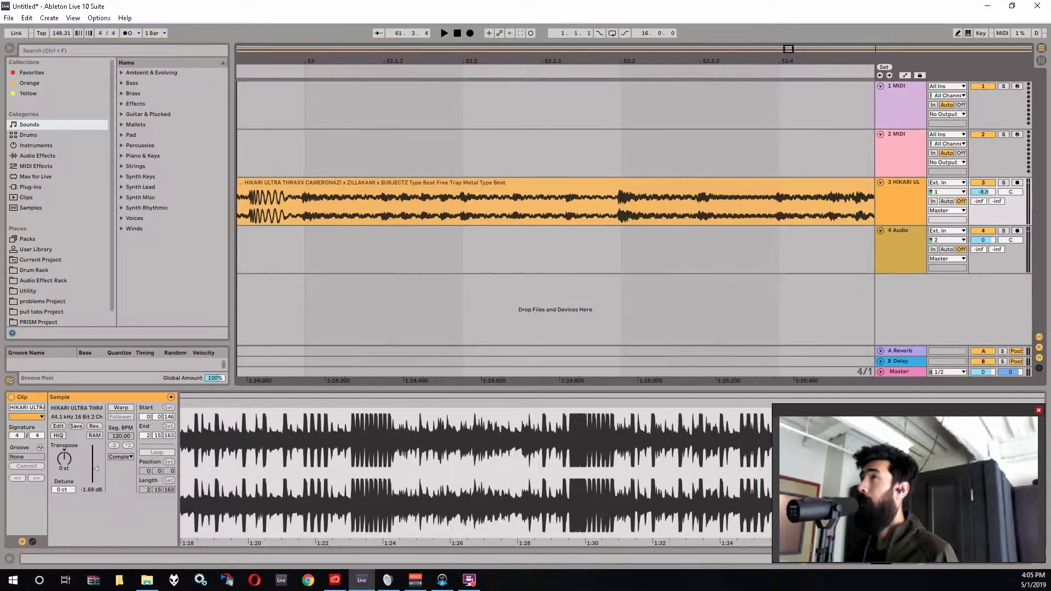
# - Fine-tune the song tempo to 148.32 BPM
pyautogui.click(57, 34)
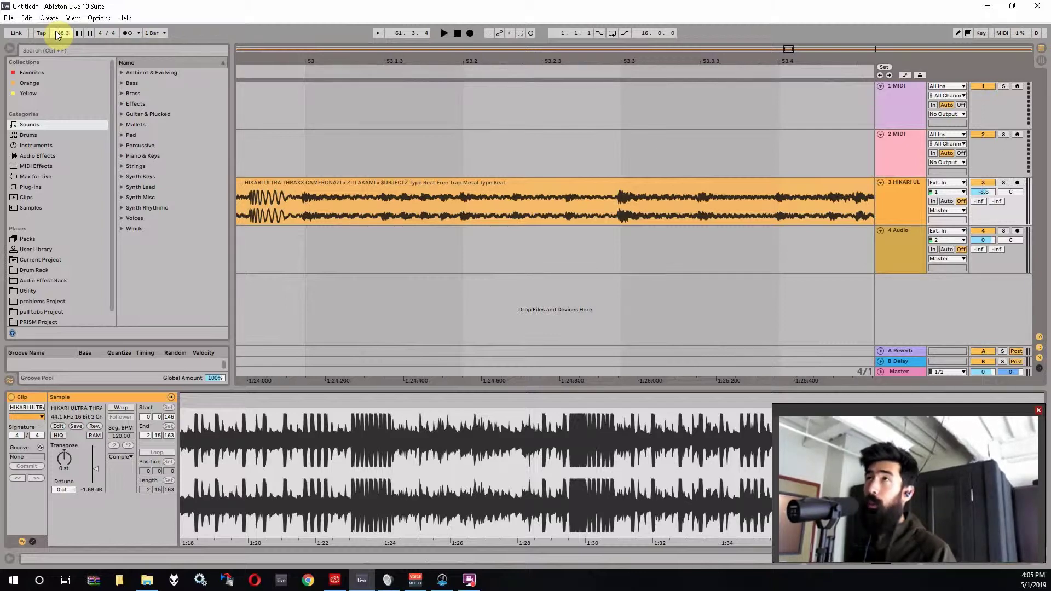
pyautogui.press('Return')
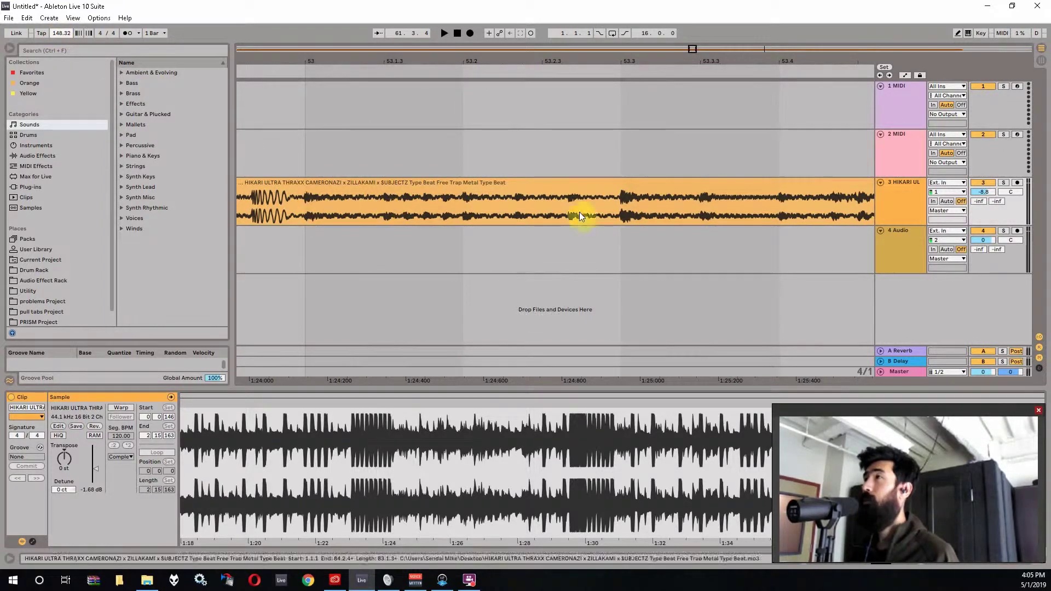
pyautogui.moveTo(692, 48); pyautogui.dragTo(635, 50)
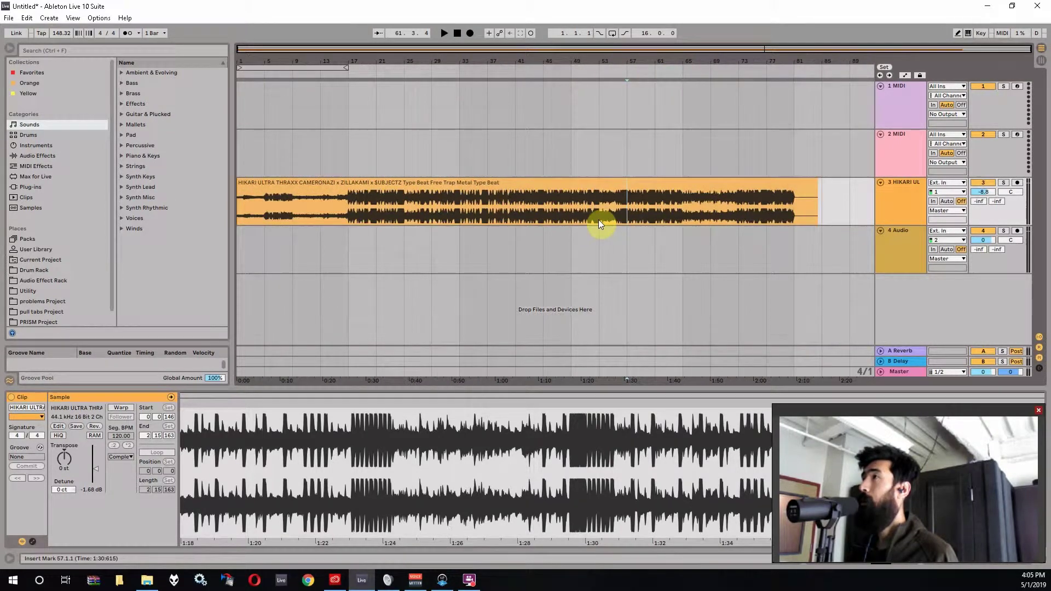
# - Play the beat from bar 73 and from the bar 17 drop against the metronome, then switch the metronome off and stop
pyautogui.click(737, 218)
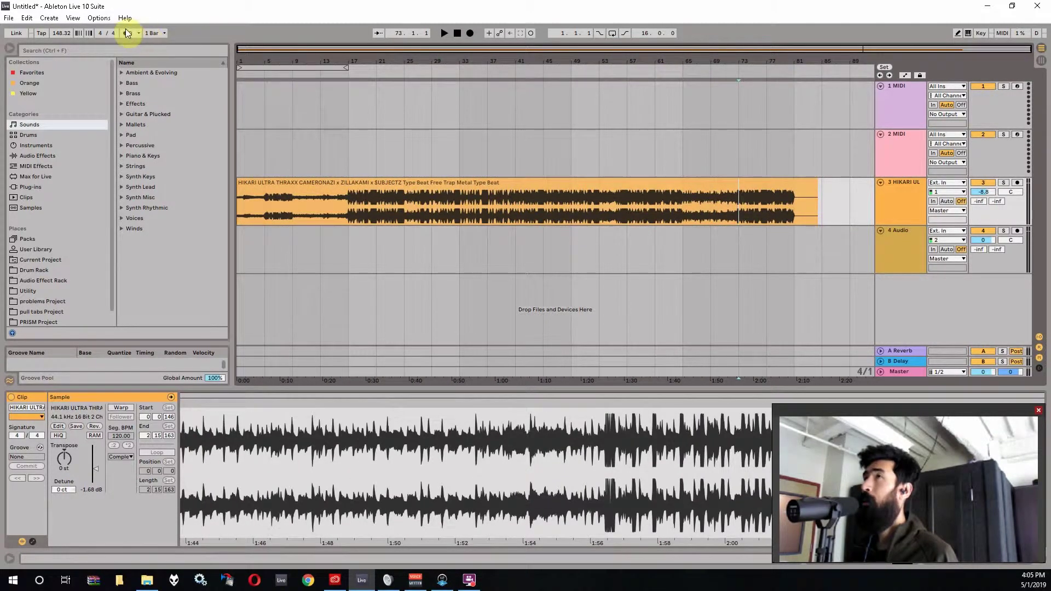
pyautogui.press('space')
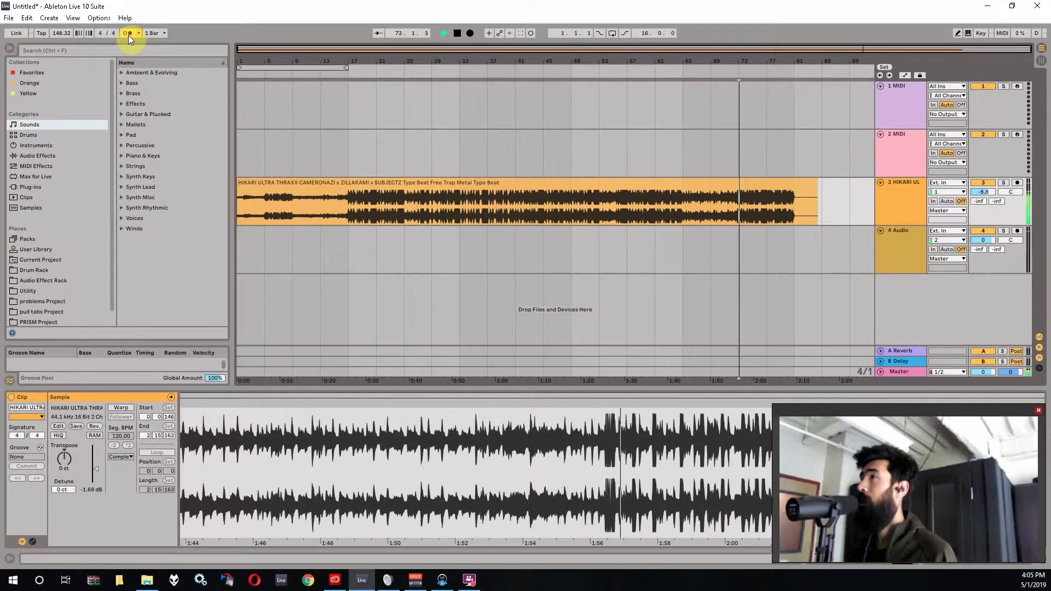
pyautogui.click(348, 217)
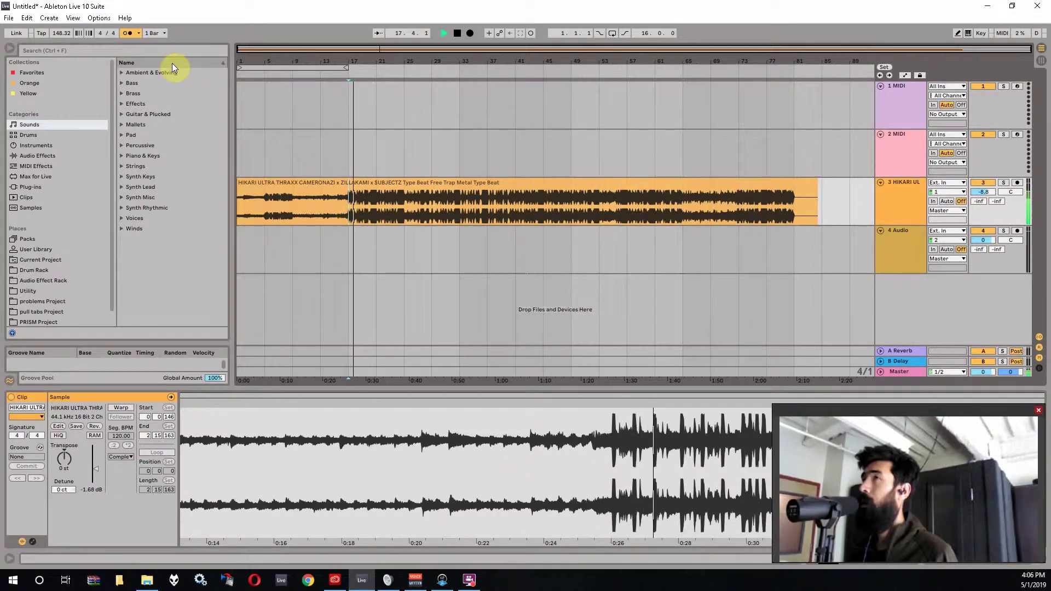
pyautogui.click(128, 33)
pyautogui.press('space')
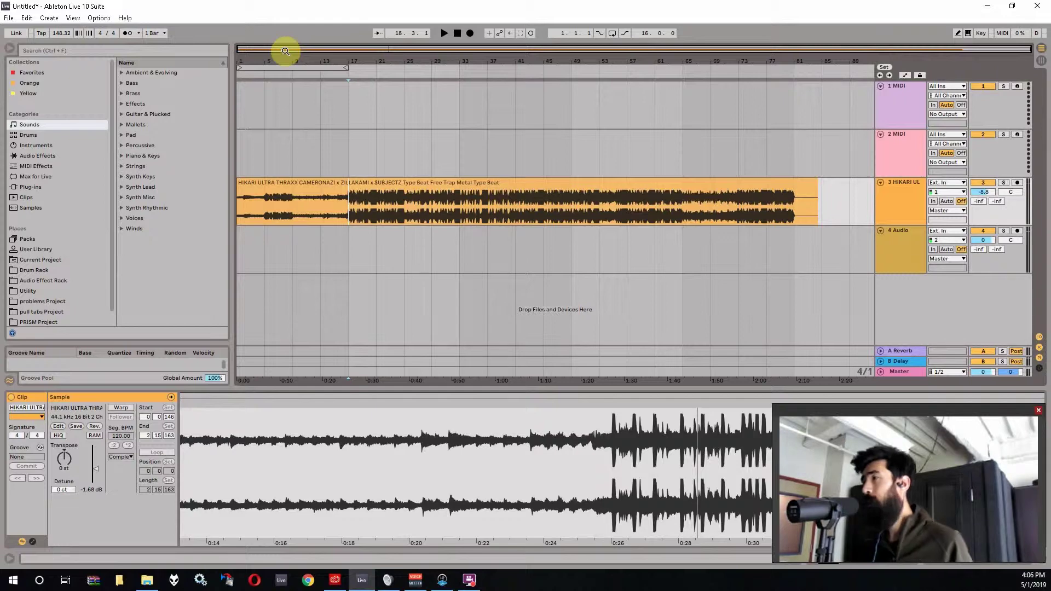
# - Mark the eight-bar sections from bar 17 to 25 on the beat and from bar 65 to 73 on the empty audio track
pyautogui.moveTo(348, 211); pyautogui.dragTo(402, 209)
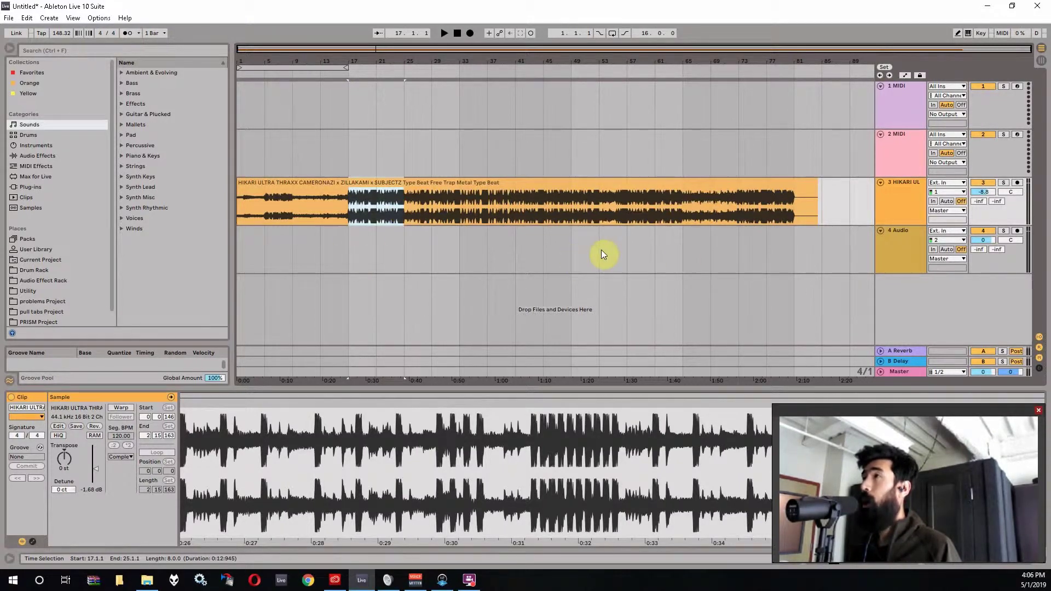
pyautogui.moveTo(691, 258); pyautogui.dragTo(740, 258)
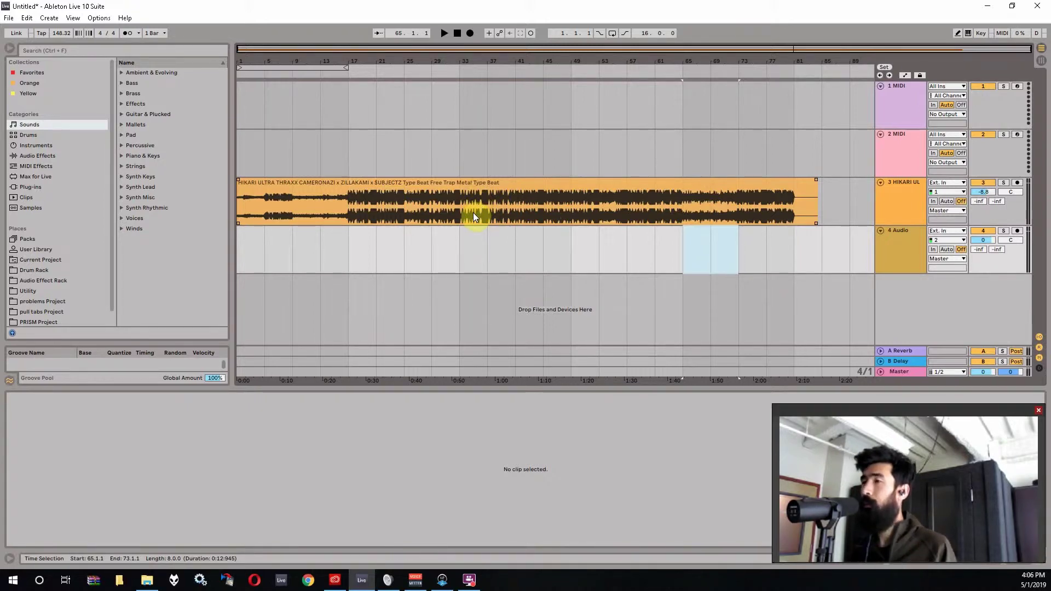
# - Delete the HIKARI ULTRA THRAXX beat clip from the third track
pyautogui.click(328, 183)
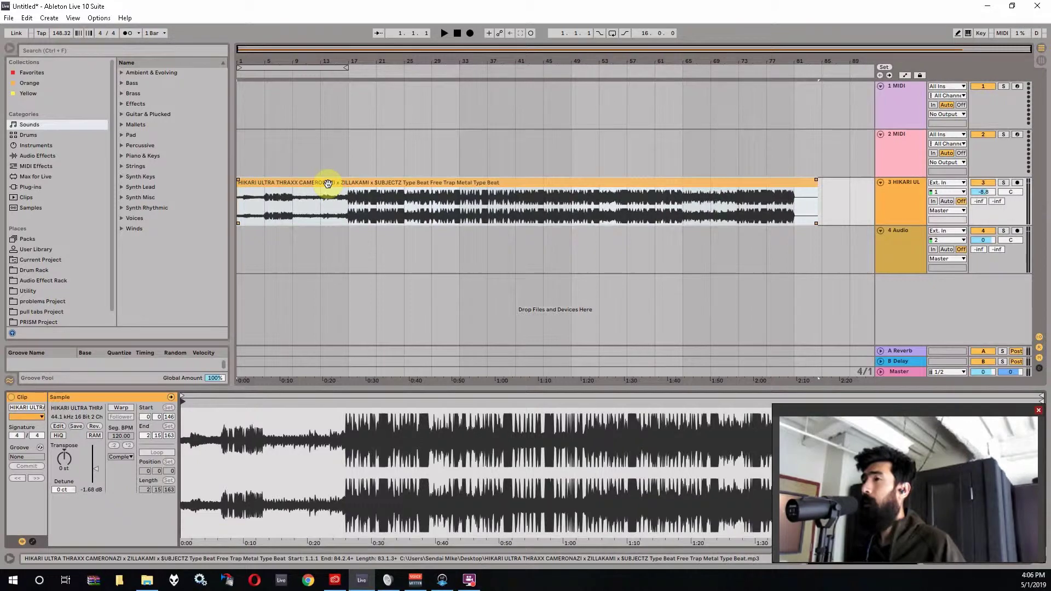
pyautogui.click(337, 189)
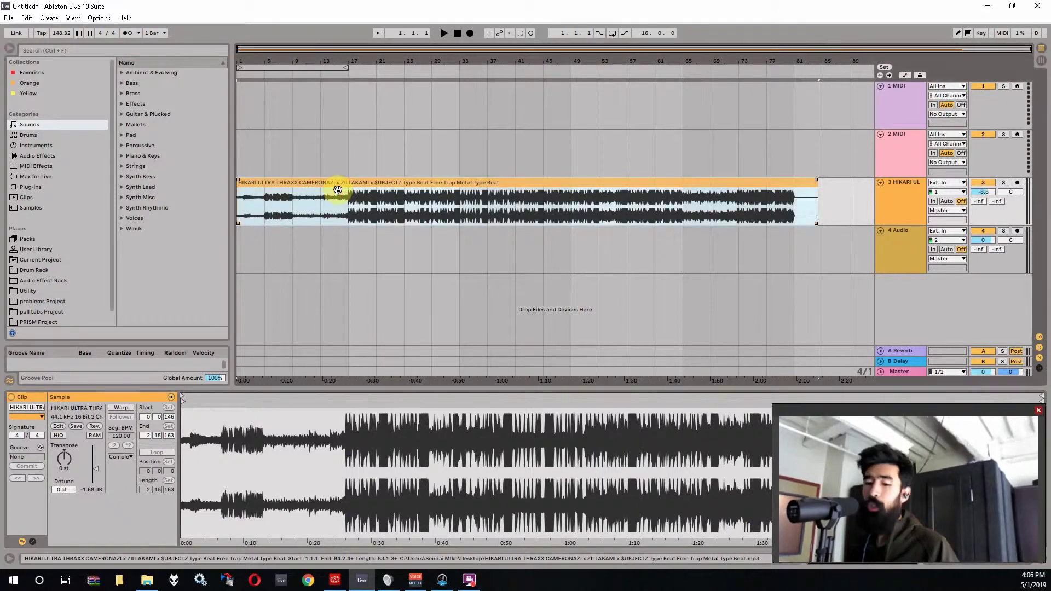
pyautogui.press('Delete')
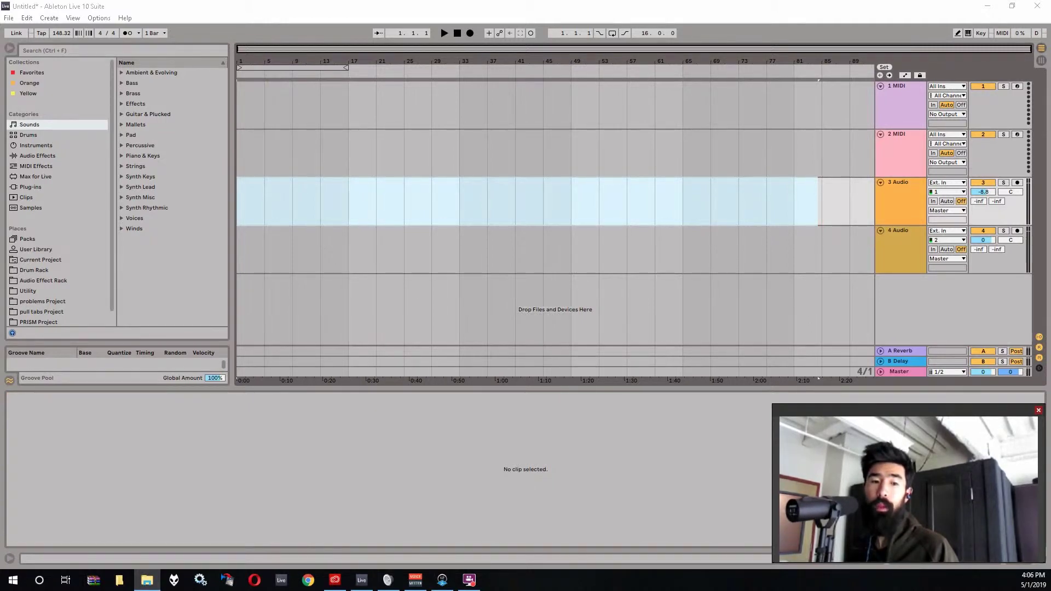
pyautogui.moveTo(163, 382); pyautogui.dragTo(274, 179)
pyautogui.press('Delete')
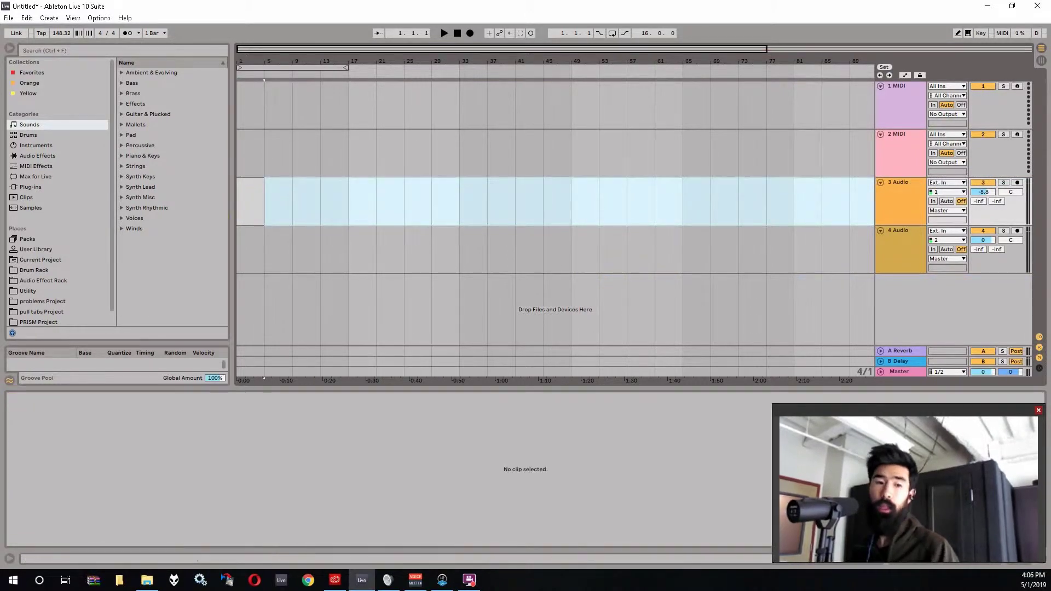
pyautogui.moveTo(255, 340); pyautogui.dragTo(110, 356)
pyautogui.hotkey('alt', 'Tab')
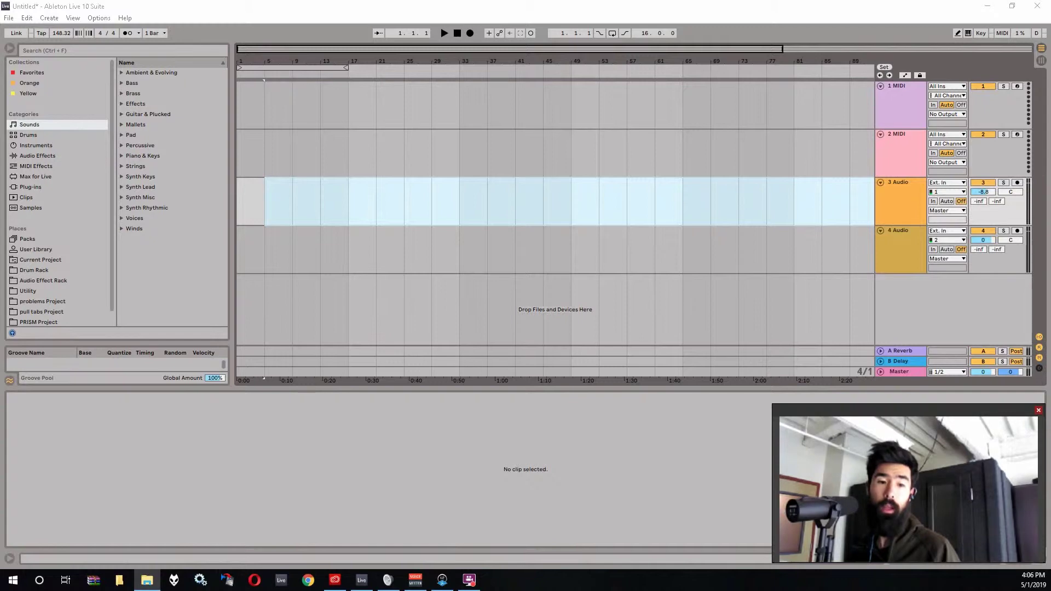
# - Import the Drake x Trouble "Bring It Back" instrumental onto the third track and move its sample start to 0:00:124
pyautogui.moveTo(248, 439); pyautogui.dragTo(274, 177)
pyautogui.press('space')
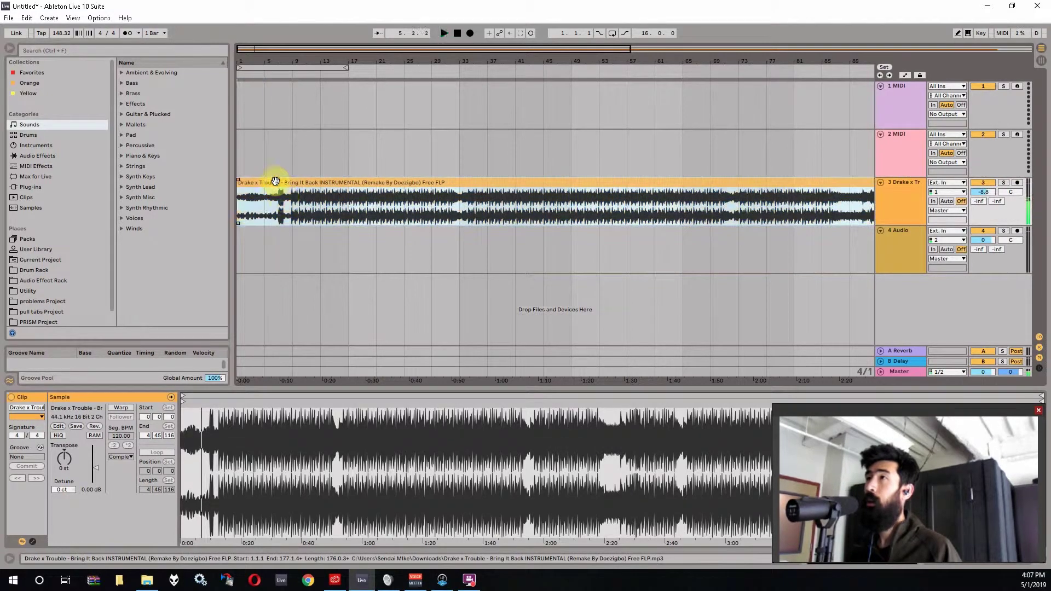
pyautogui.moveTo(185, 415); pyautogui.dragTo(185, 465)
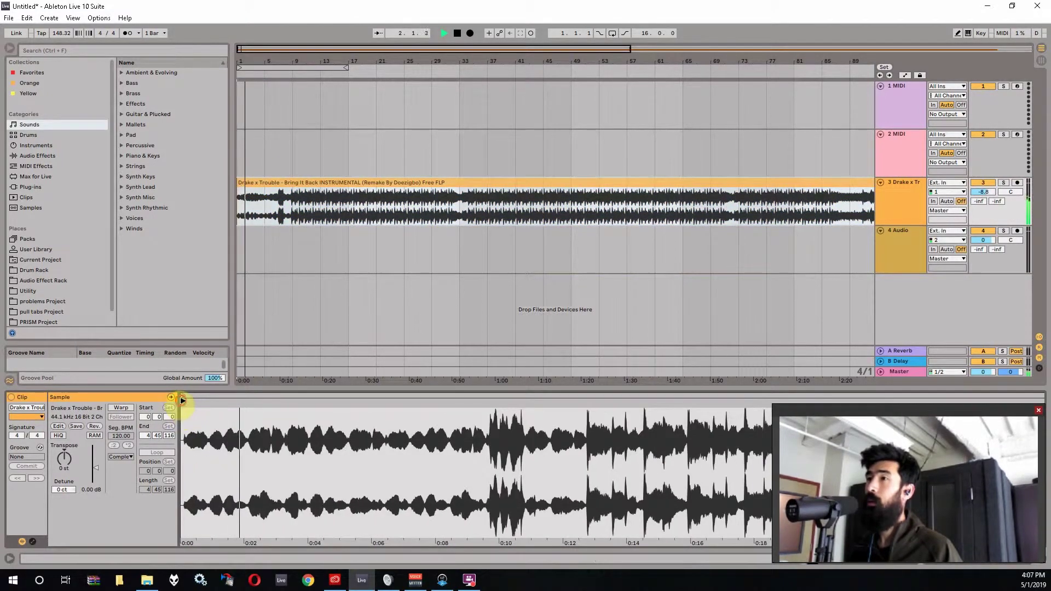
pyautogui.moveTo(182, 401)
pyautogui.mouseDown()
pyautogui.moveTo(181, 429)
pyautogui.moveTo(203, 404)
pyautogui.mouseUp()
pyautogui.press('space')
# - Play the instrumental from bar 9 and tap in a song tempo of 159.83 BPM
pyautogui.click(294, 221)
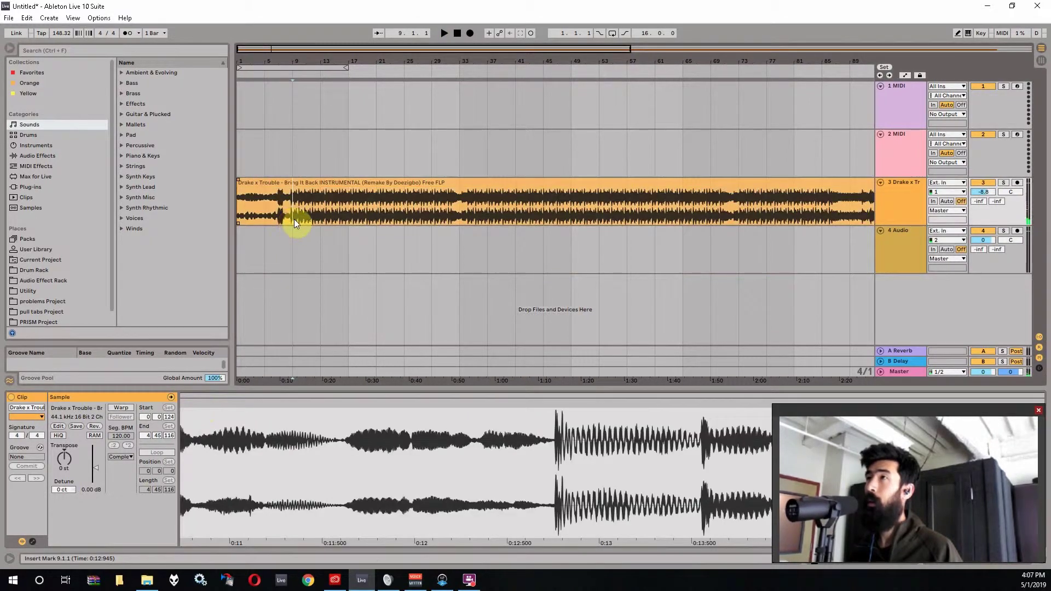
pyautogui.press('space')
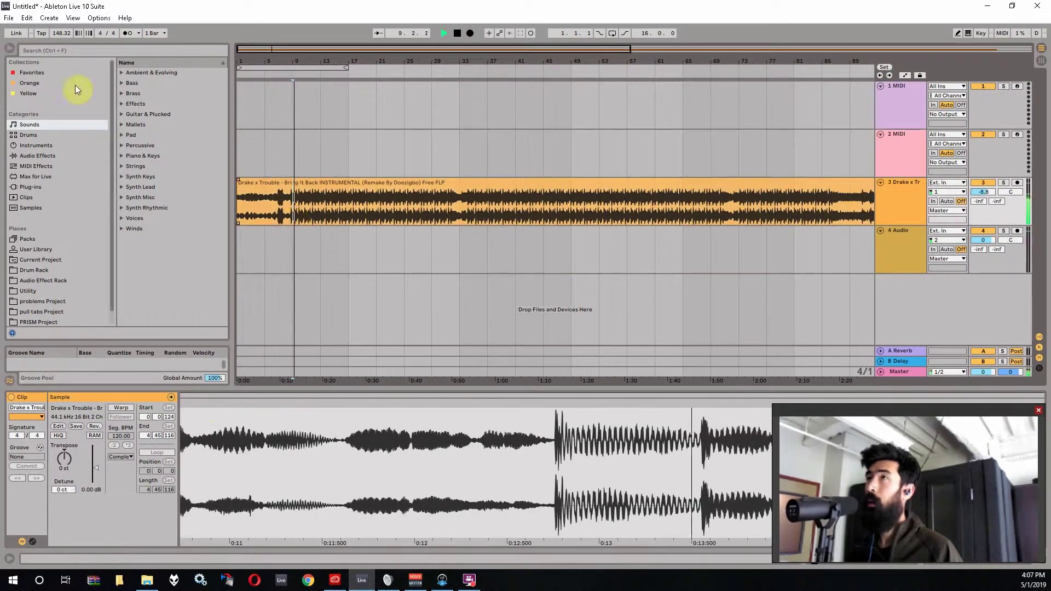
pyautogui.click(41, 35)
pyautogui.click(40, 35)
pyautogui.click(40, 35)
pyautogui.click(41, 35)
# - Replay the instrumental from bar 9 and turn on the metronome to check the tapped tempo against the grid
pyautogui.moveTo(274, 46); pyautogui.dragTo(269, 48)
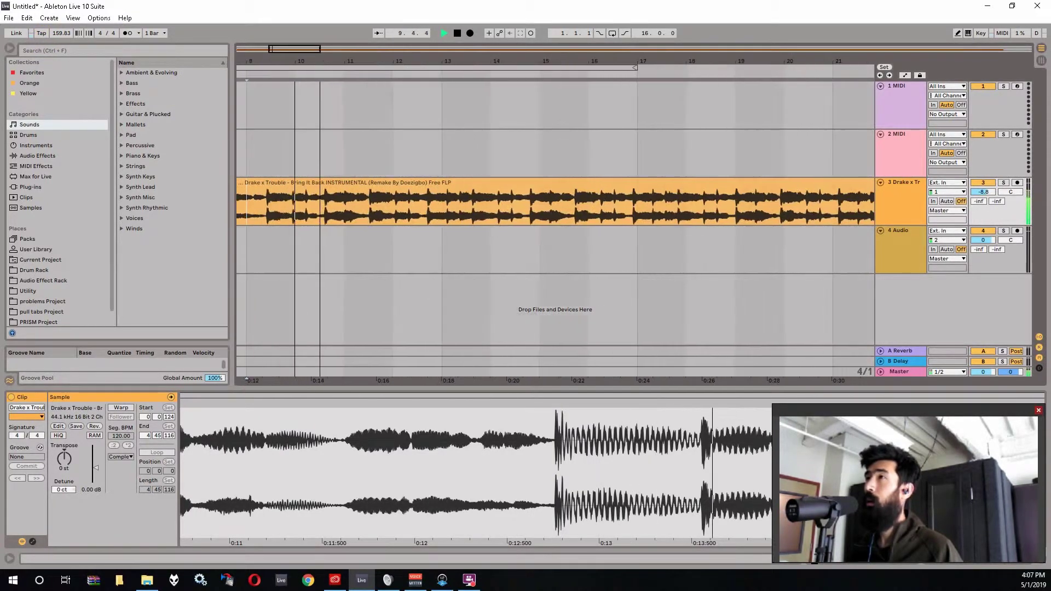
pyautogui.press('space')
pyautogui.press('space')
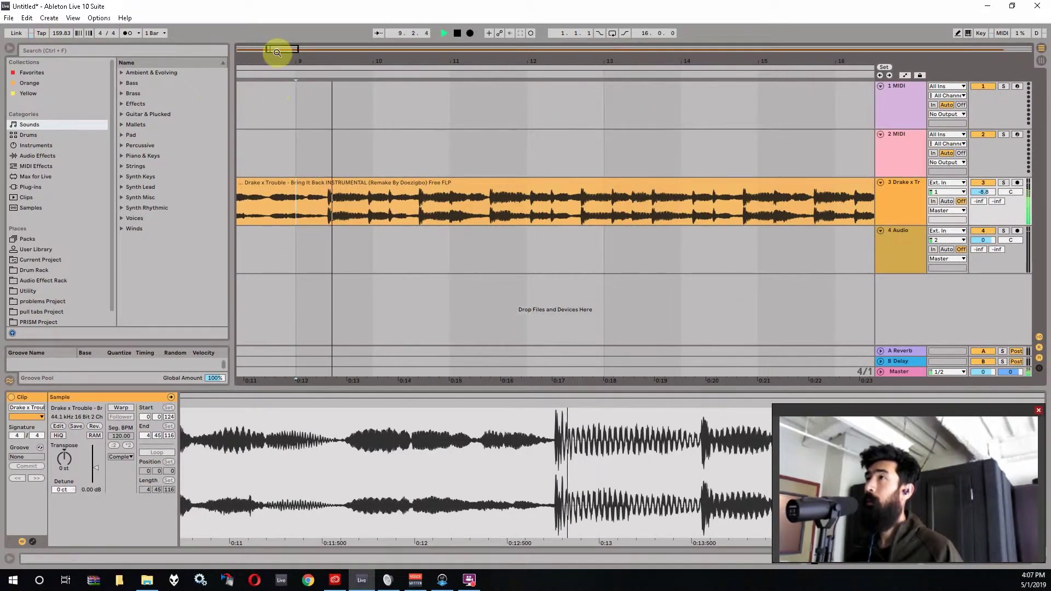
pyautogui.moveTo(277, 51); pyautogui.dragTo(277, 32)
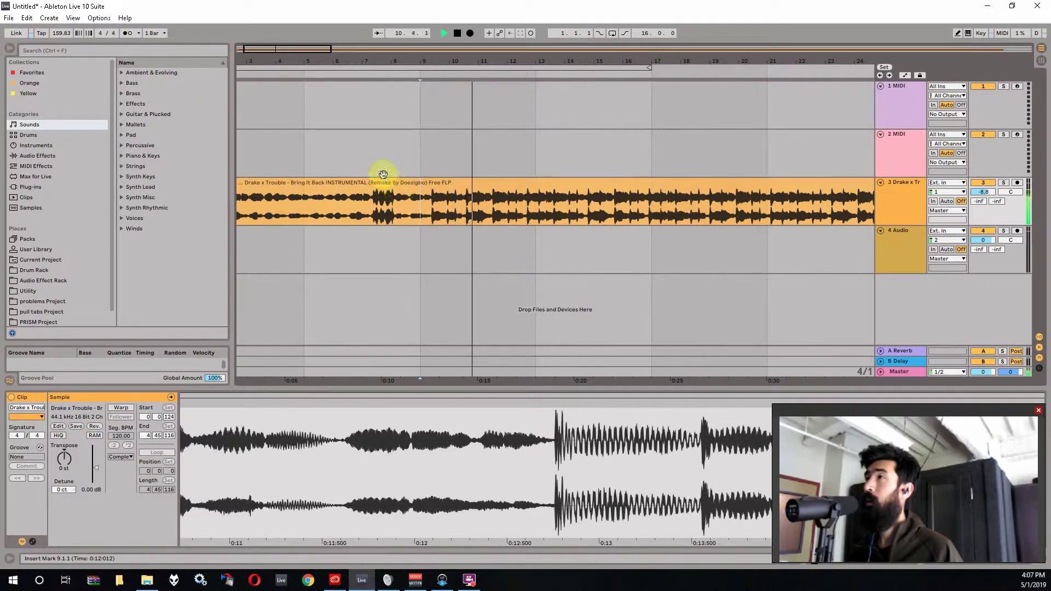
pyautogui.click(127, 34)
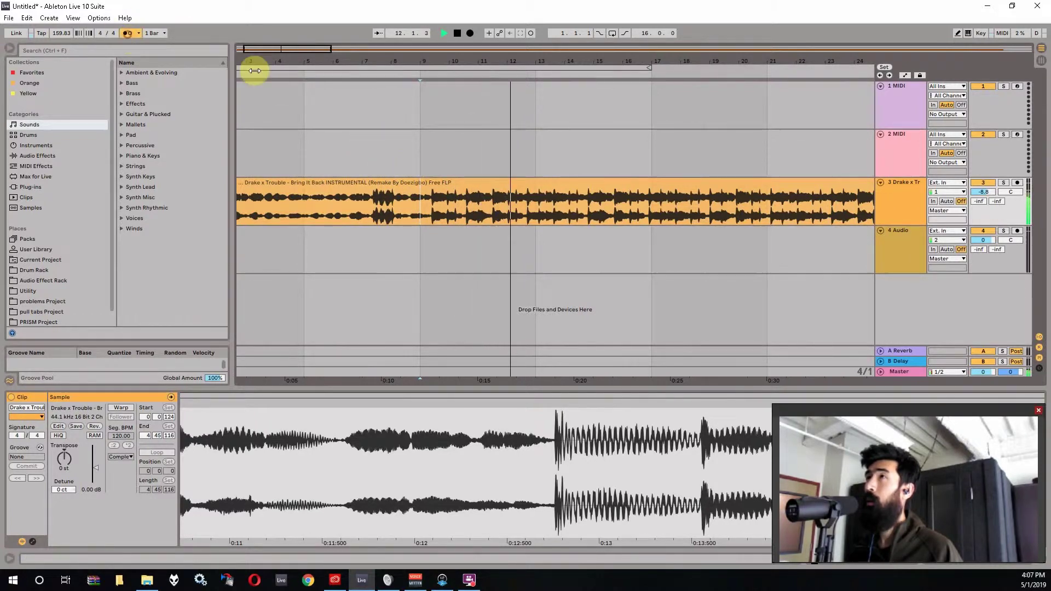
pyautogui.moveTo(274, 48); pyautogui.dragTo(278, 52)
# - Lower the song tempo to 152 BPM while replaying from bar 9 with the metronome, then stop playback
pyautogui.press('space')
pyautogui.press('space')
pyautogui.moveTo(61, 33)
pyautogui.mouseDown()
pyautogui.moveTo(61, 55)
pyautogui.moveTo(60, 39)
pyautogui.mouseUp()
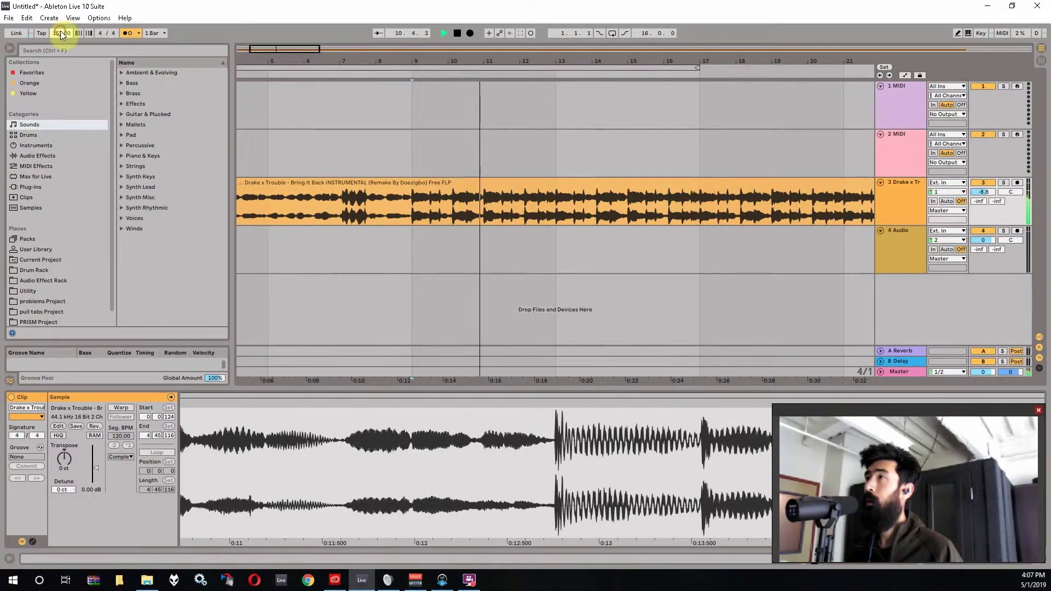
pyautogui.moveTo(271, 51); pyautogui.dragTo(271, 30)
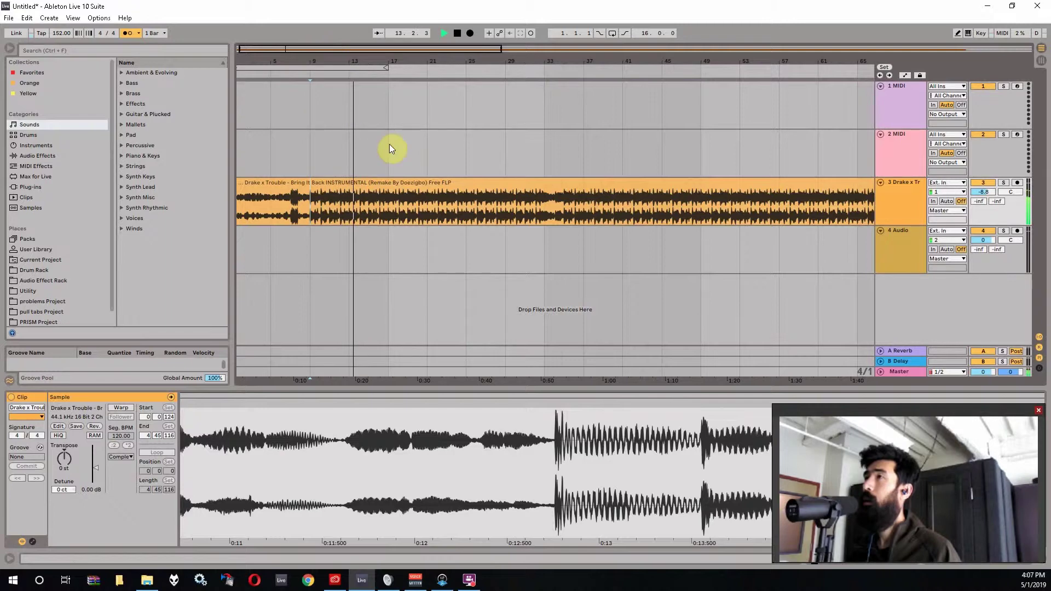
pyautogui.click(391, 183)
pyautogui.press('space')
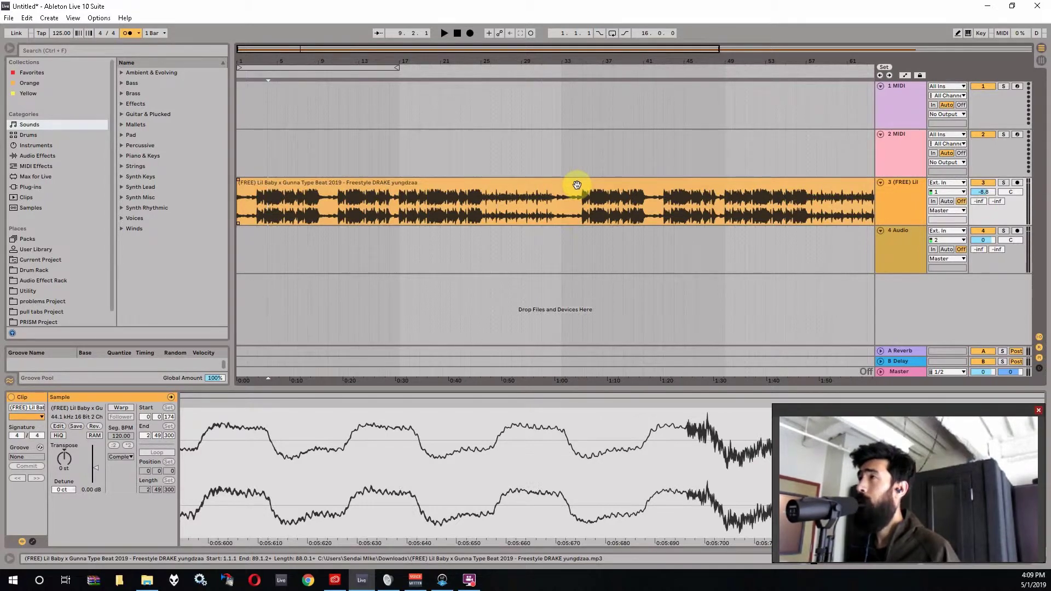
# - Select the Lil Baby x Gunna type beat clip and view its full length in the arrangement
pyautogui.click(577, 183)
pyautogui.moveTo(503, 59); pyautogui.dragTo(669, 52)
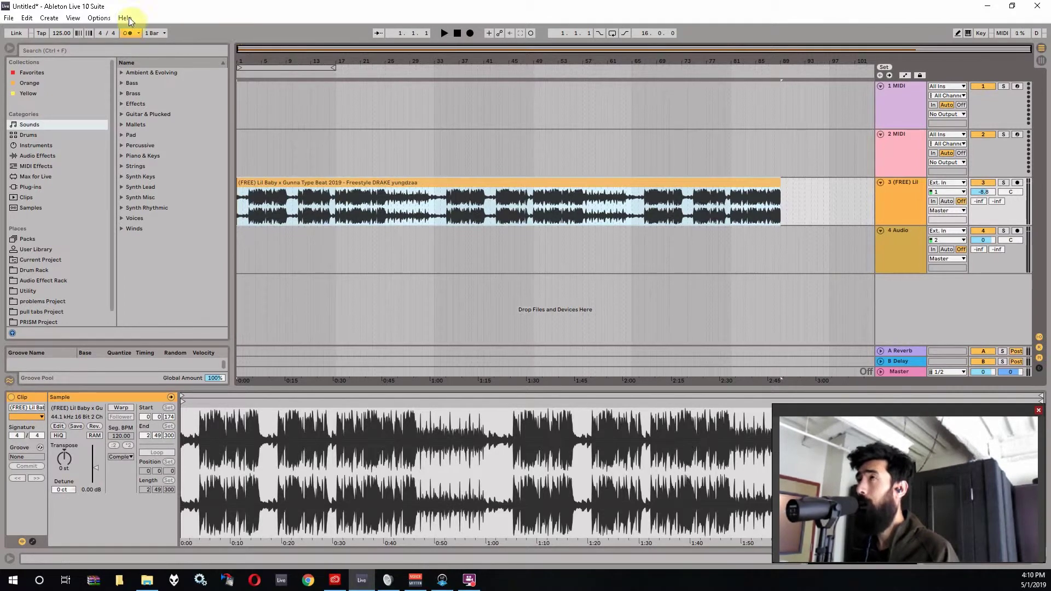
pyautogui.click(9, 18)
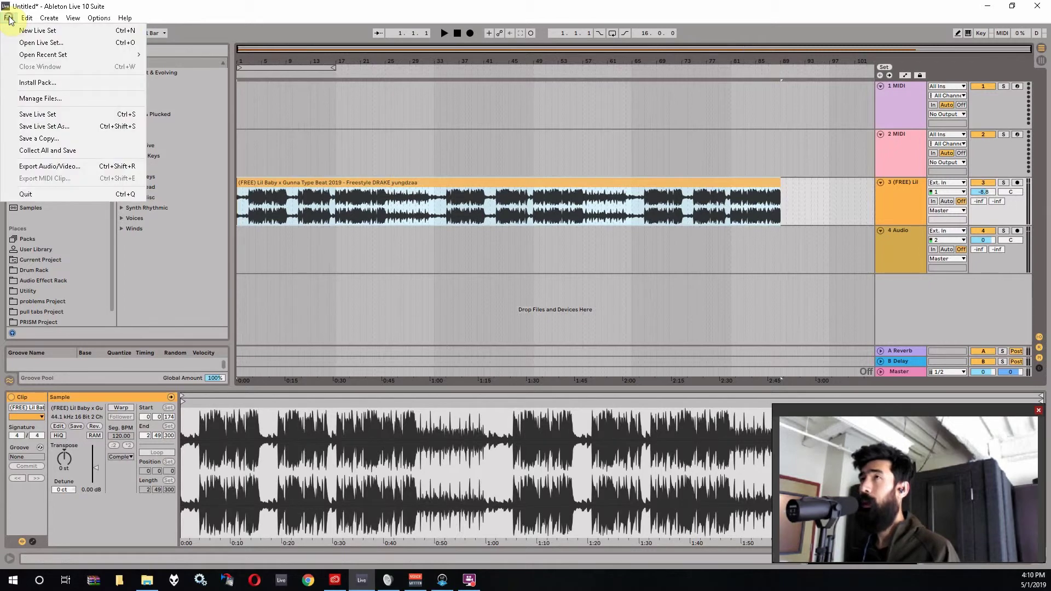
pyautogui.click(43, 8)
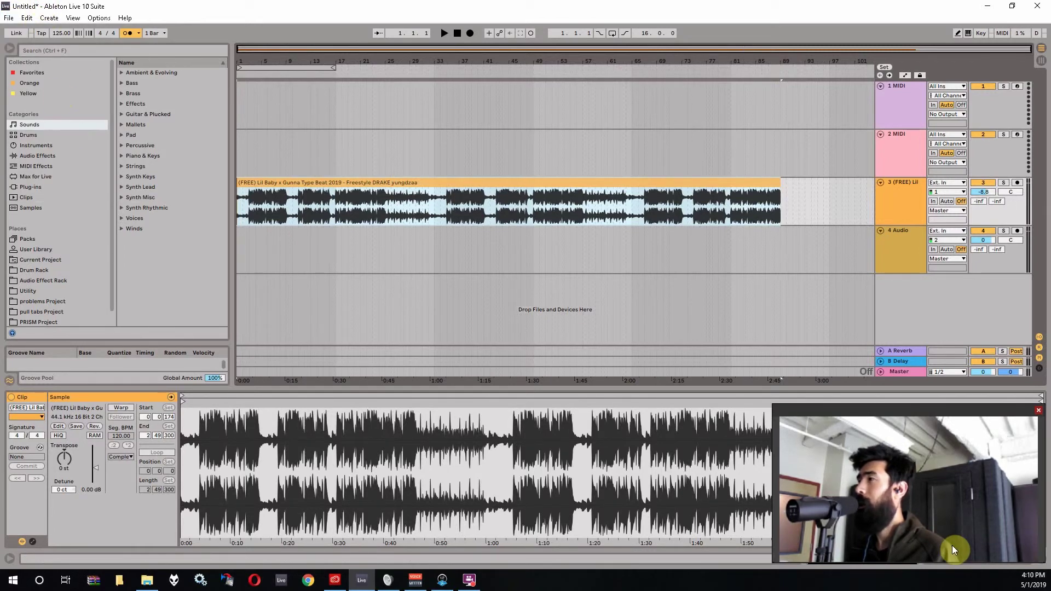